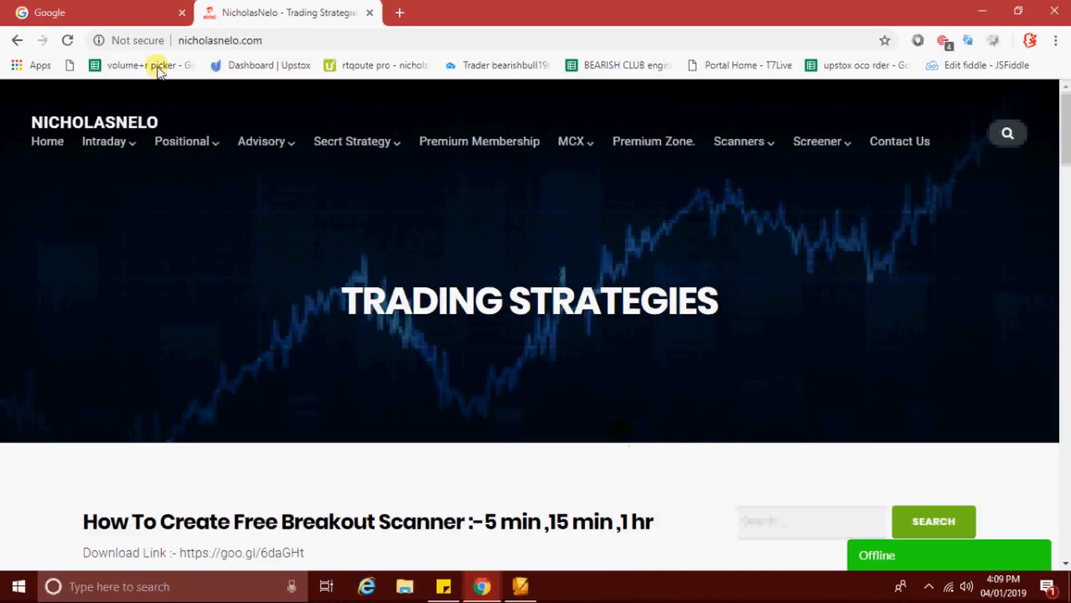
# Step: Search Google for zerodhaapi.blogspot.com
pyautogui.click(111, 7)
pyautogui.click(347, 327)
pyautogui.write('z')
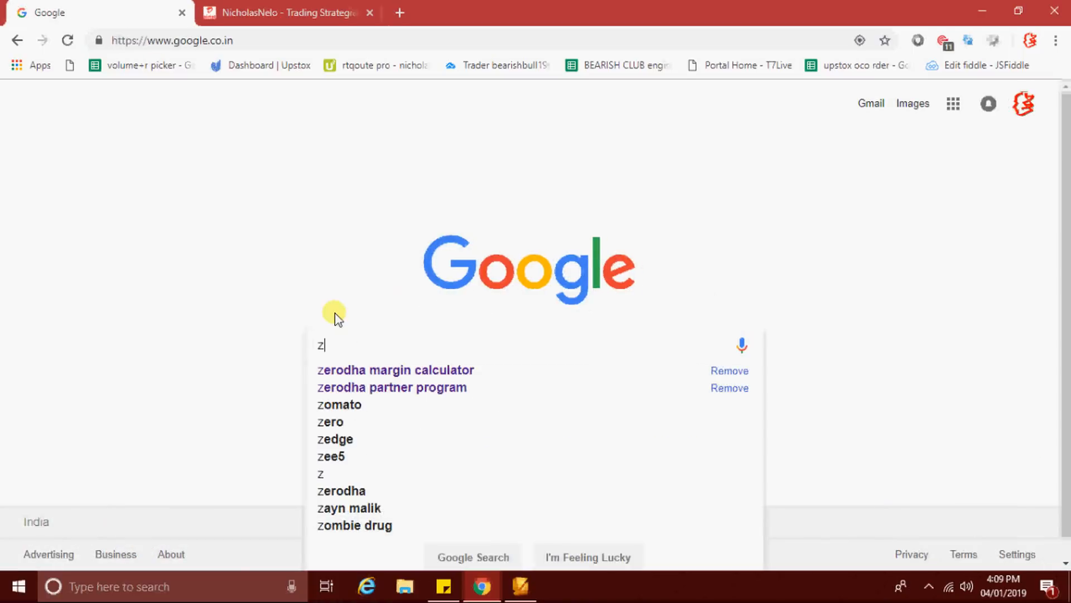
pyautogui.write('erodha')
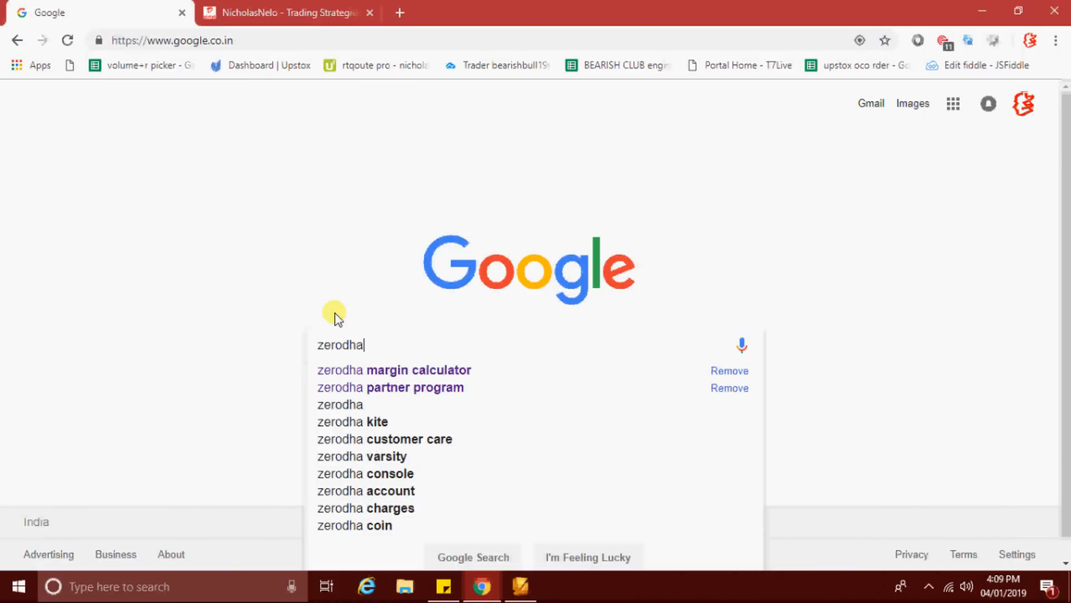
pyautogui.write('api')
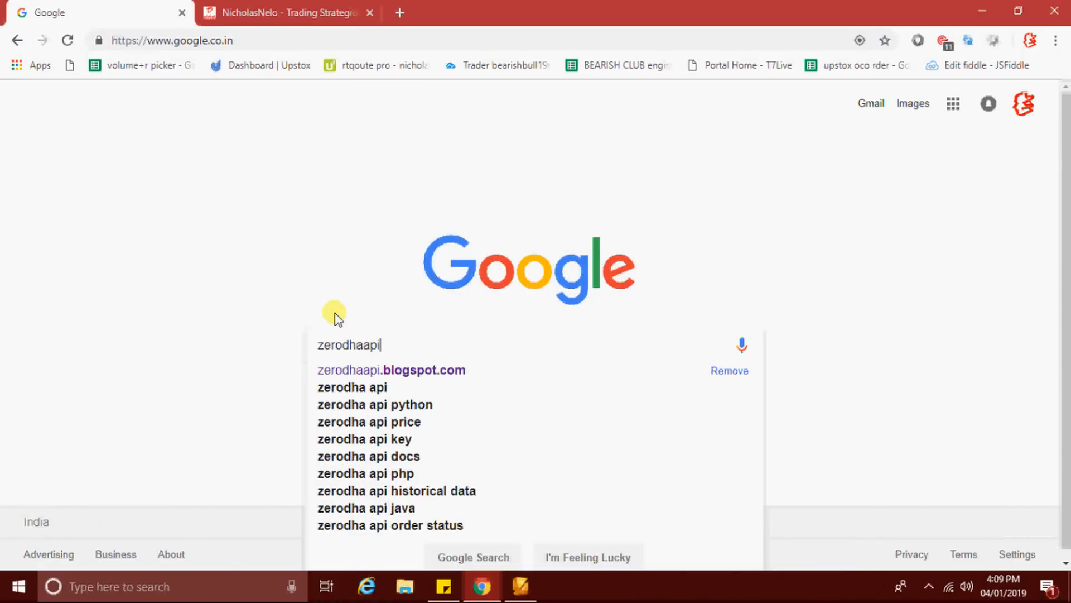
pyautogui.click(376, 370)
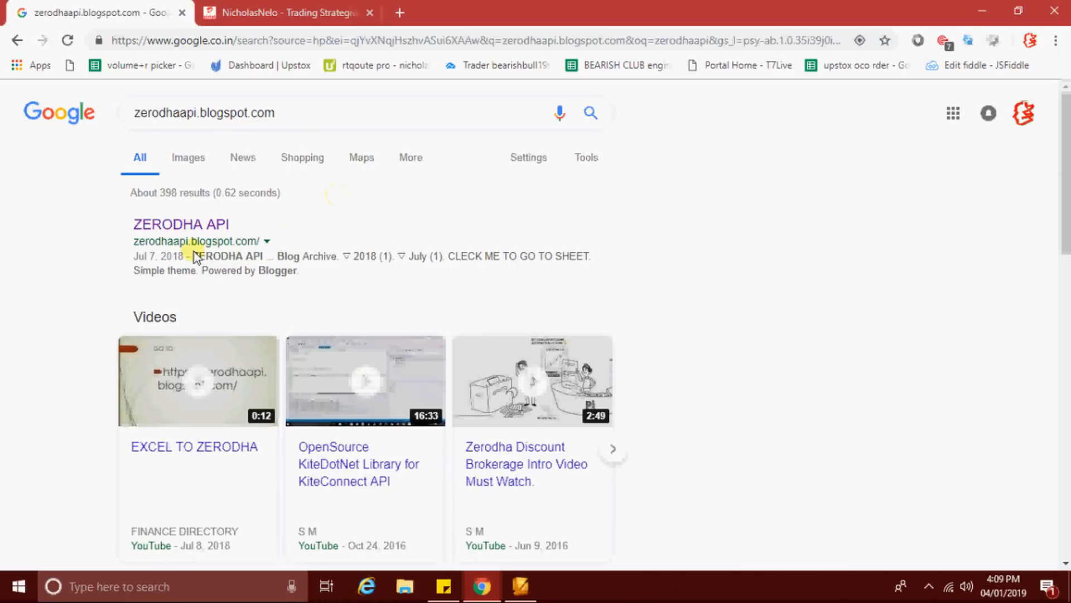
# Step: Open the ZERODHA API blog, follow its link to the spreadsheet and show the zerodhatoexcel sheet
pyautogui.click(169, 223)
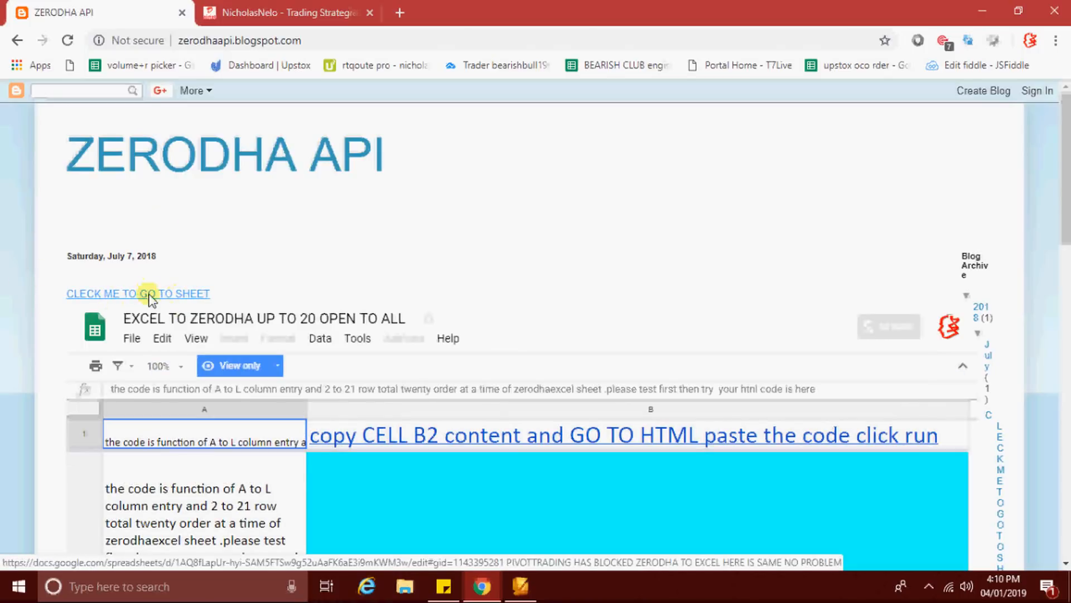
pyautogui.click(172, 295)
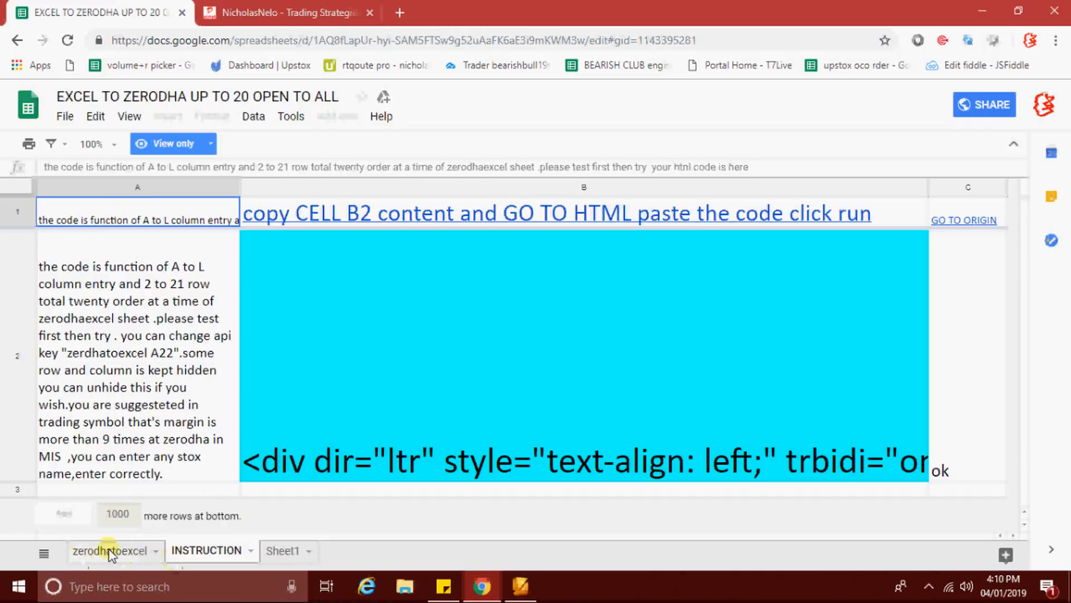
pyautogui.click(133, 558)
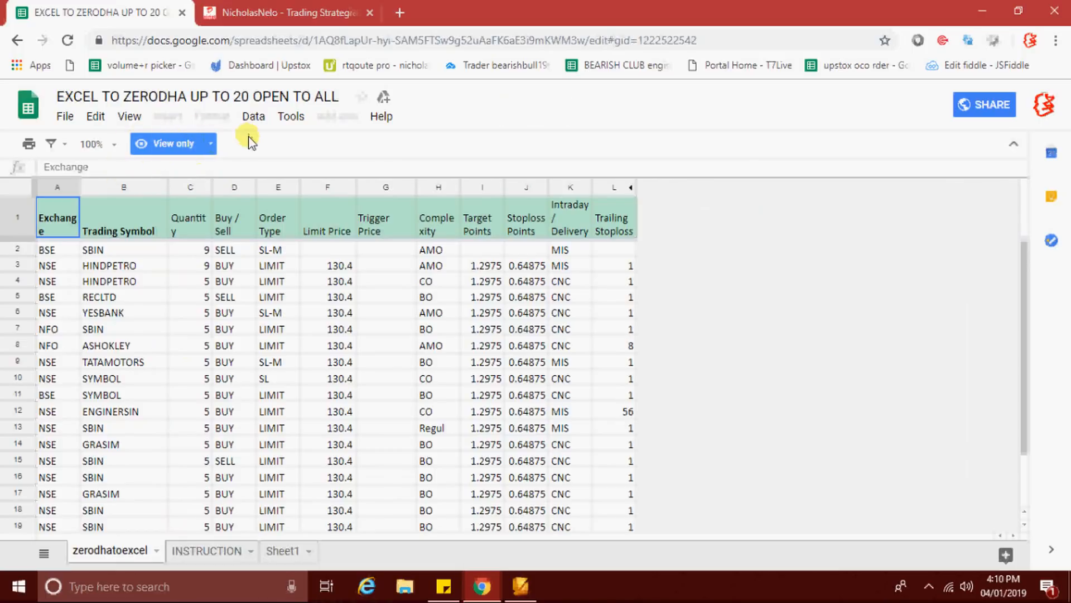
# Step: Make a copy of the spreadsheet named "bulk order" in My Drive and close the original
pyautogui.click(65, 118)
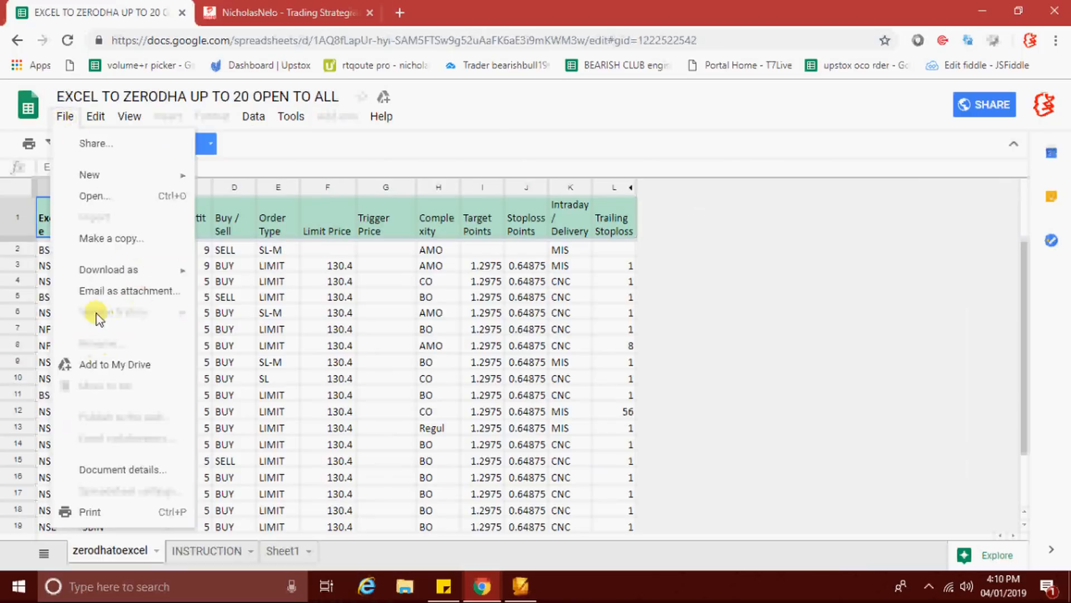
pyautogui.click(118, 241)
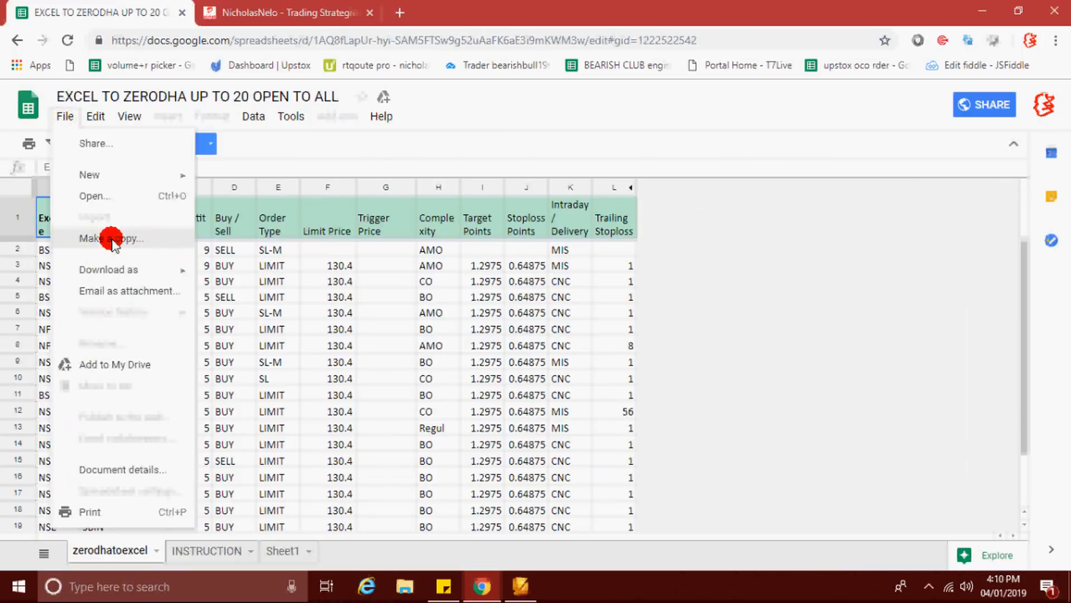
pyautogui.click(521, 284)
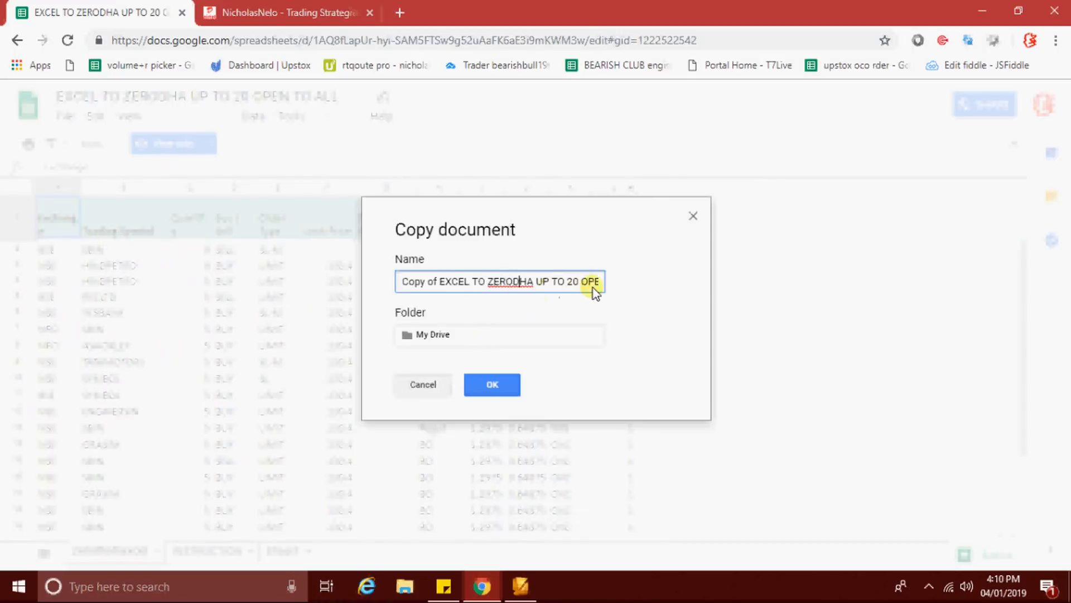
pyautogui.moveTo(599, 282); pyautogui.dragTo(491, 276)
pyautogui.hotkey('ctrl', 'a')
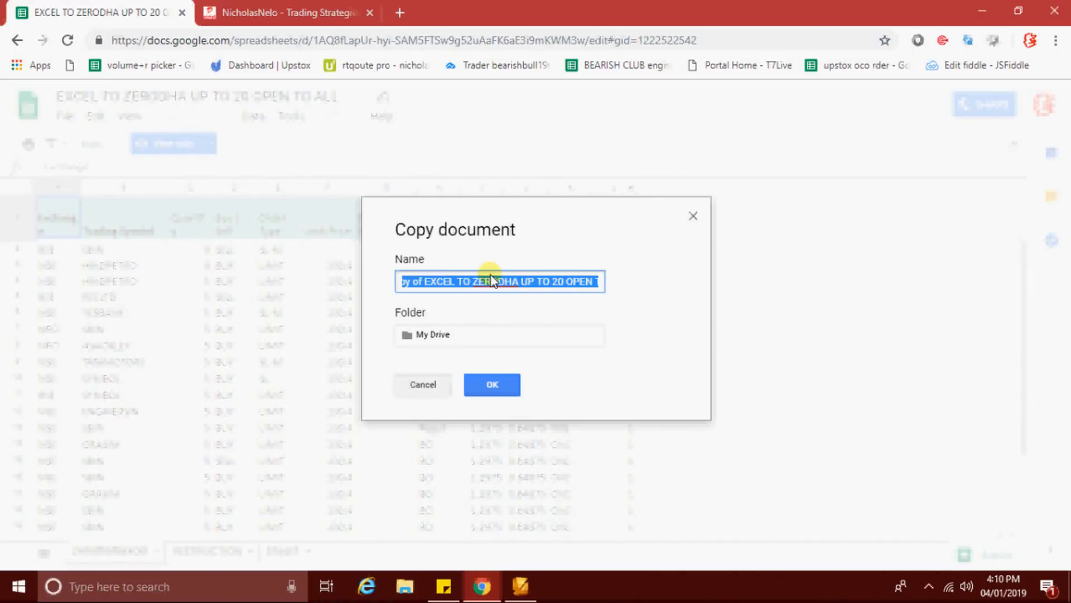
pyautogui.press('BackSpace')
pyautogui.write('bulk o')
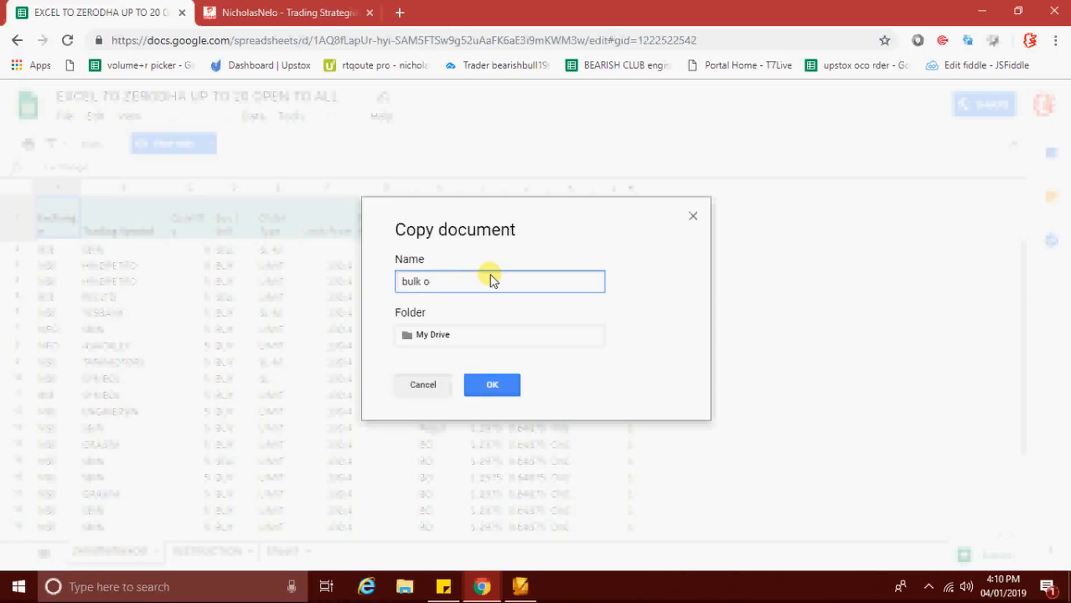
pyautogui.write('rder')
pyautogui.click(492, 383)
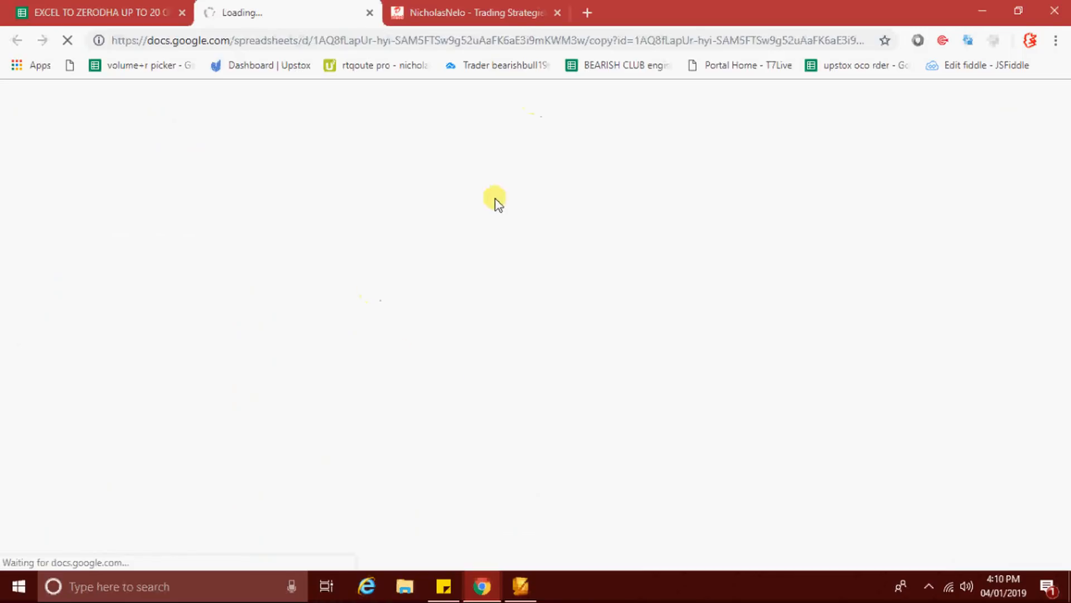
pyautogui.click(181, 13)
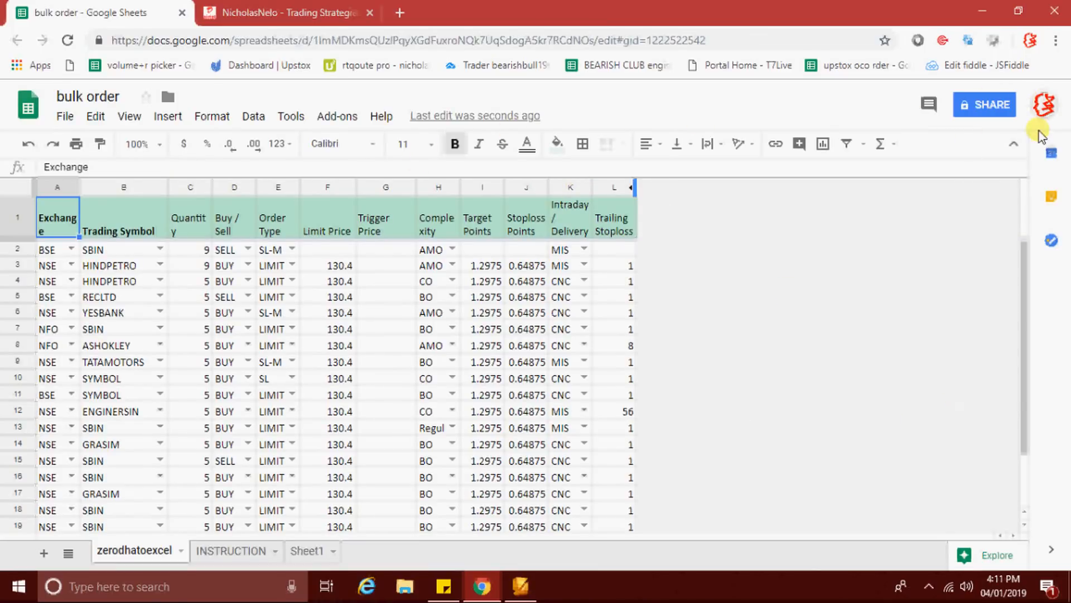
# Step: Try the exchange options NSE and NFO for the first order in row 2
pyautogui.click(544, 381)
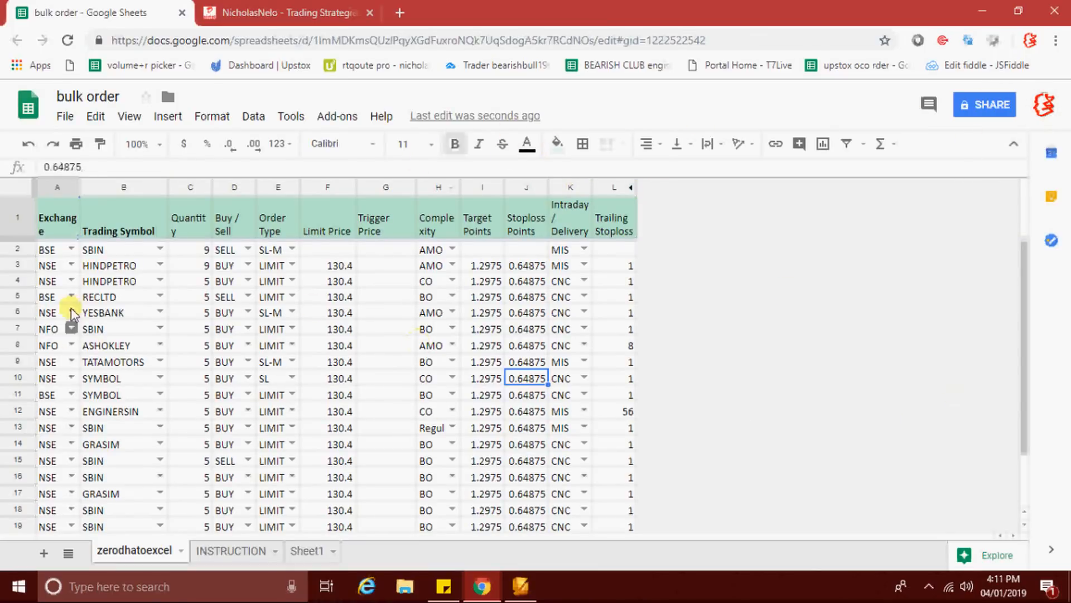
pyautogui.scroll(-1, 198, 332)
pyautogui.scroll(1, 229, 330)
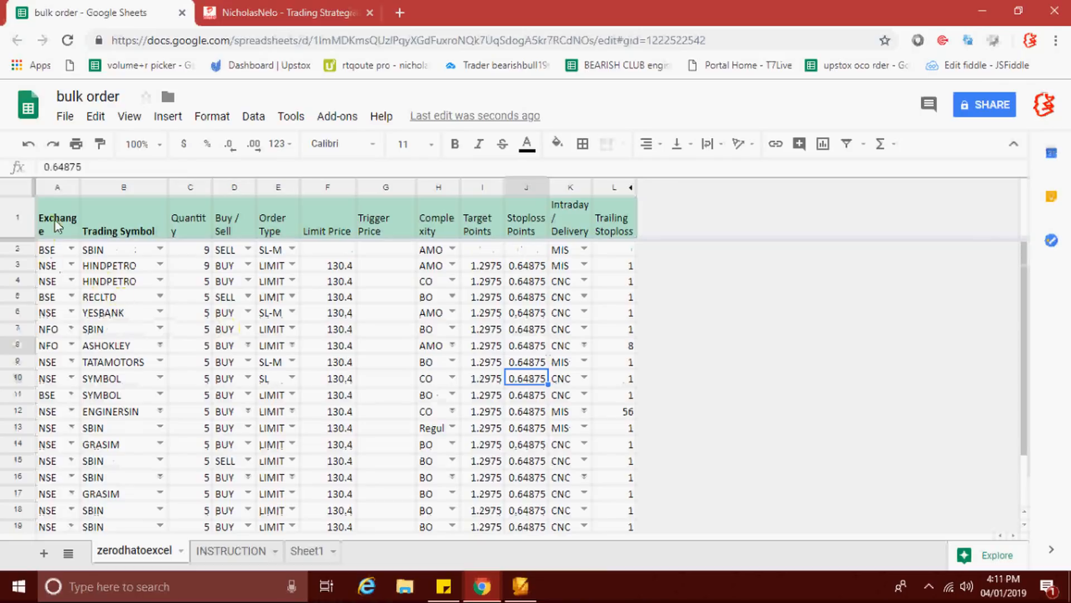
pyautogui.click(72, 251)
pyautogui.click(68, 289)
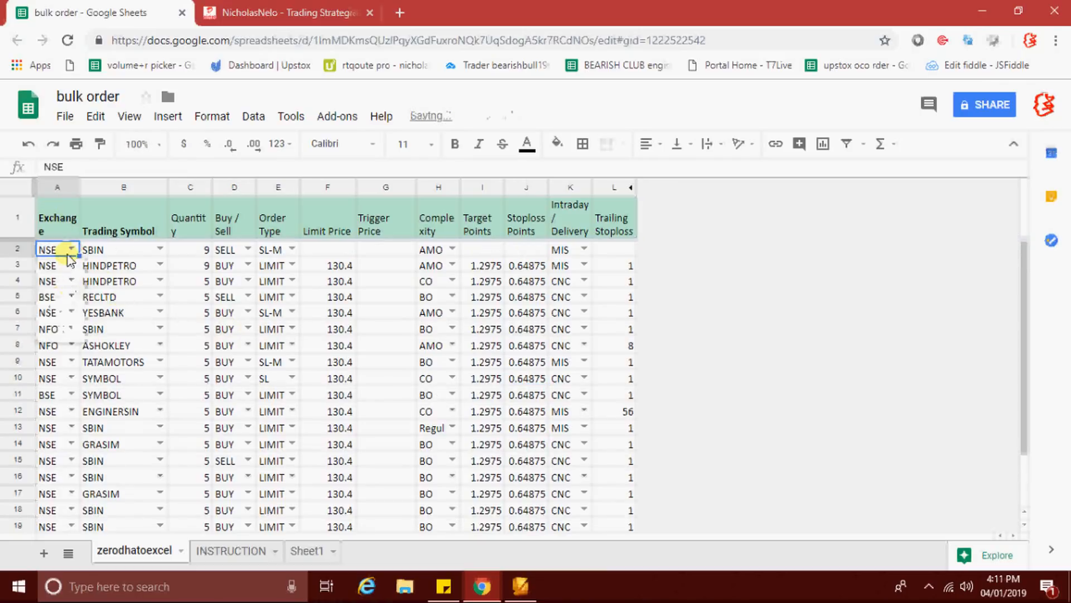
pyautogui.click(71, 249)
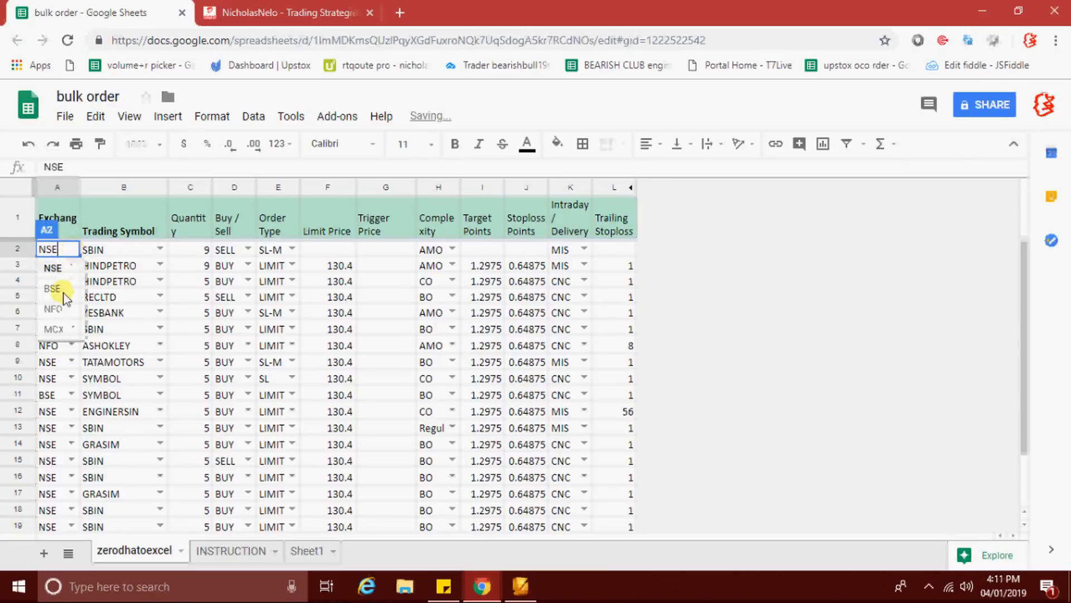
pyautogui.click(60, 311)
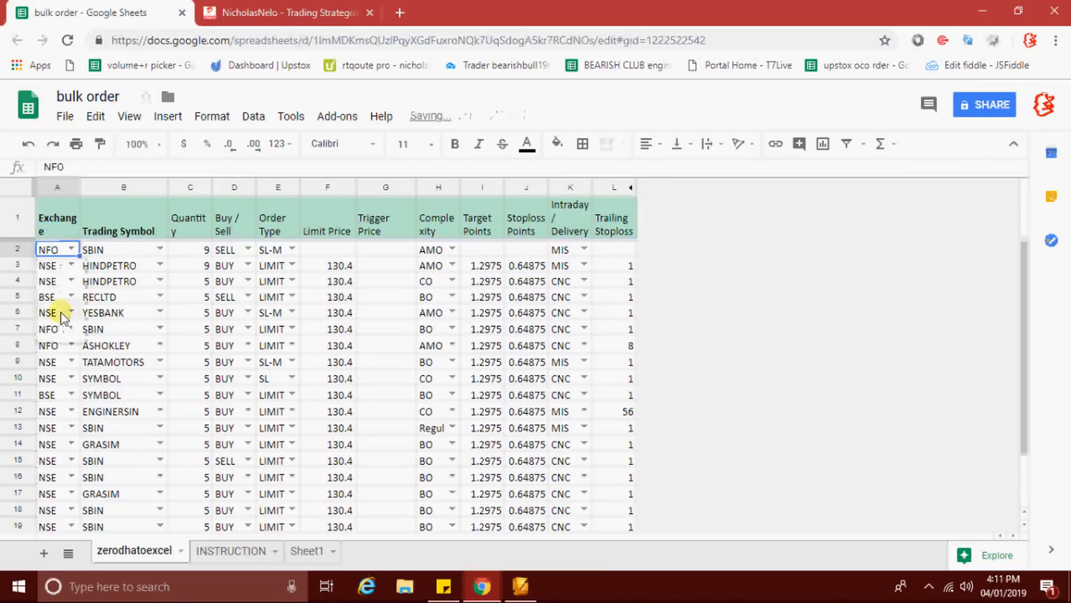
# Step: Set the first order's exchange to NSE and fill it down all 20 order rows
pyautogui.click(71, 251)
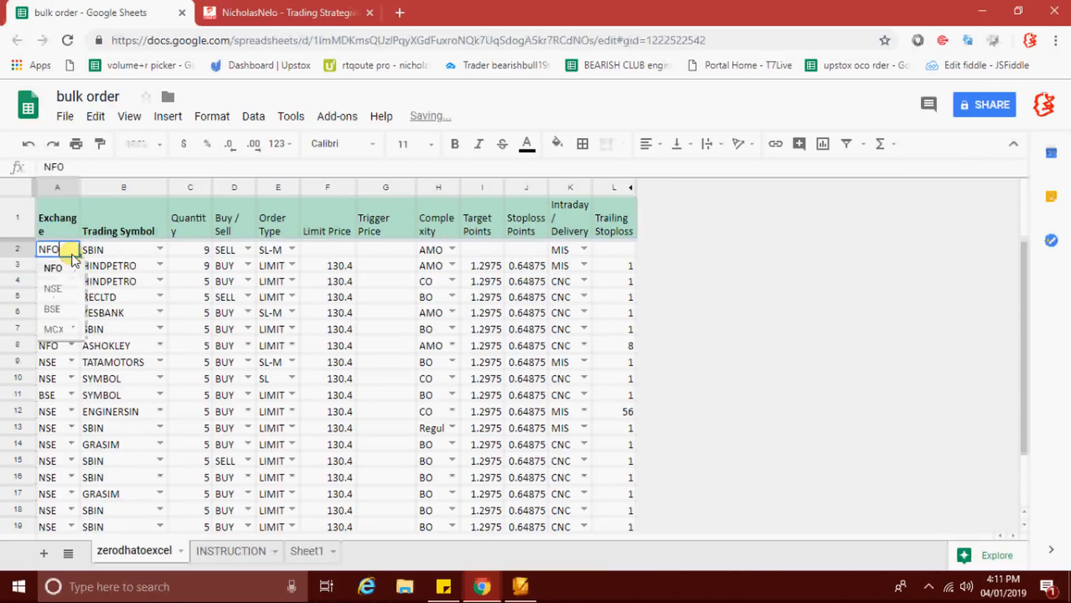
pyautogui.click(54, 289)
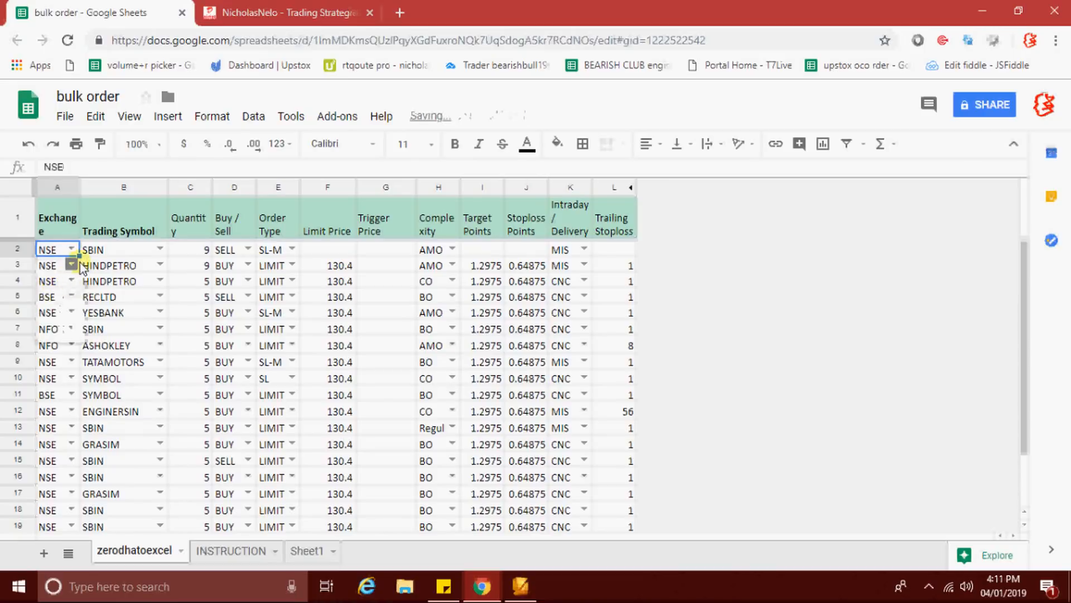
pyautogui.moveTo(79, 256); pyautogui.dragTo(68, 481)
pyautogui.scroll(3, 67, 391)
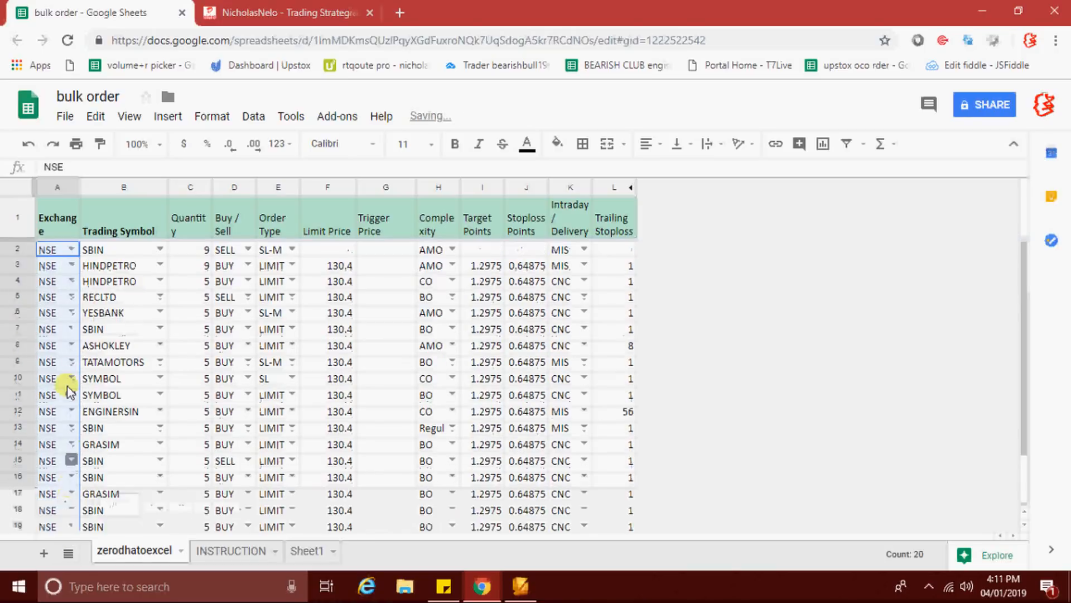
# Step: Set the trading symbol of the first order in row 2 to TATAMOTORS and its quantity to 100
pyautogui.click(109, 252)
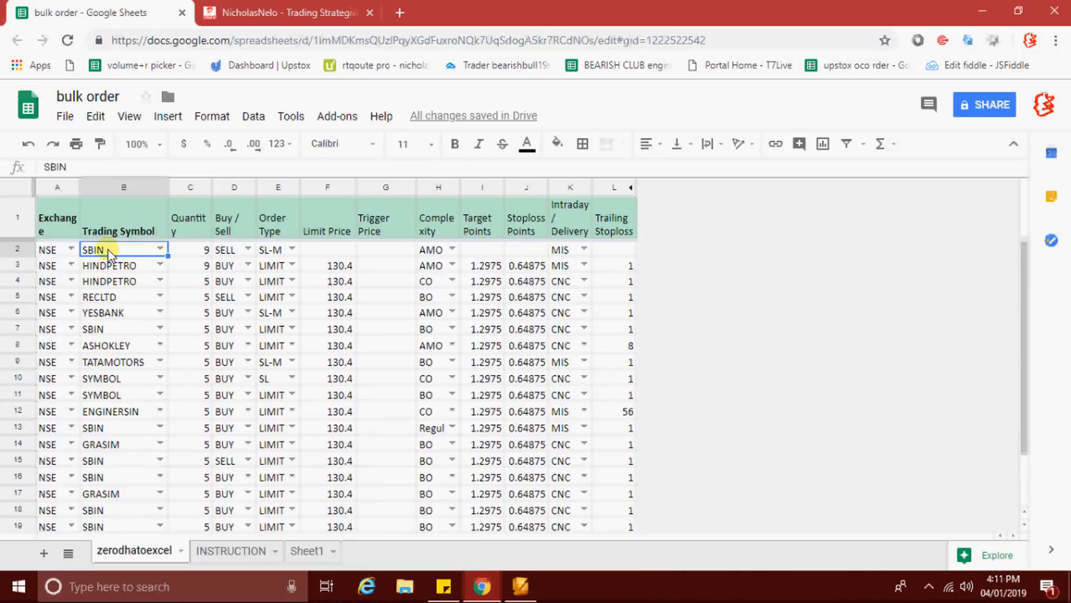
pyautogui.write('TATA')
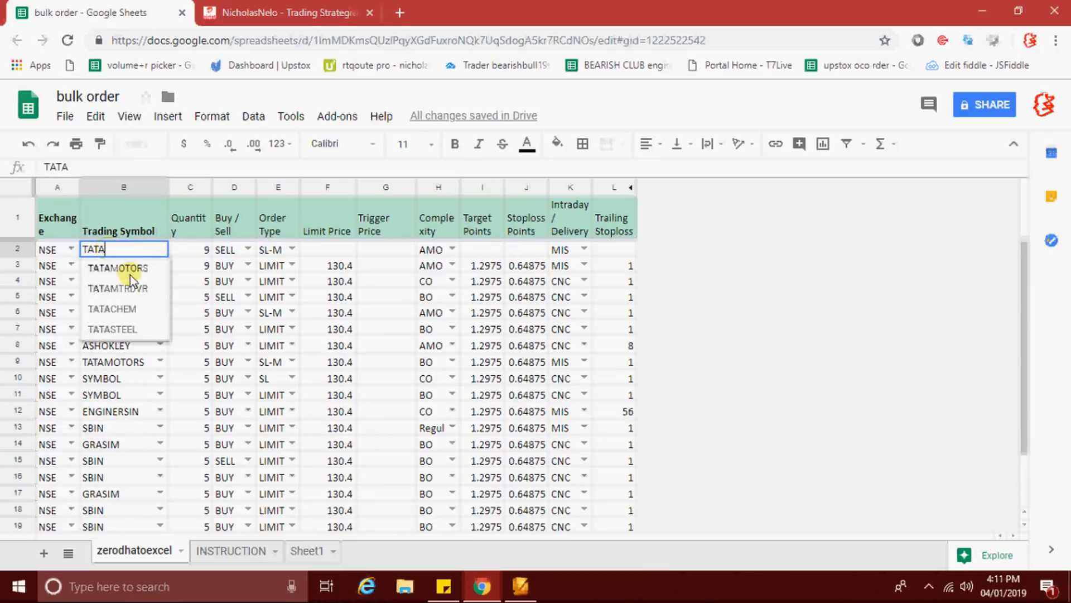
pyautogui.click(123, 268)
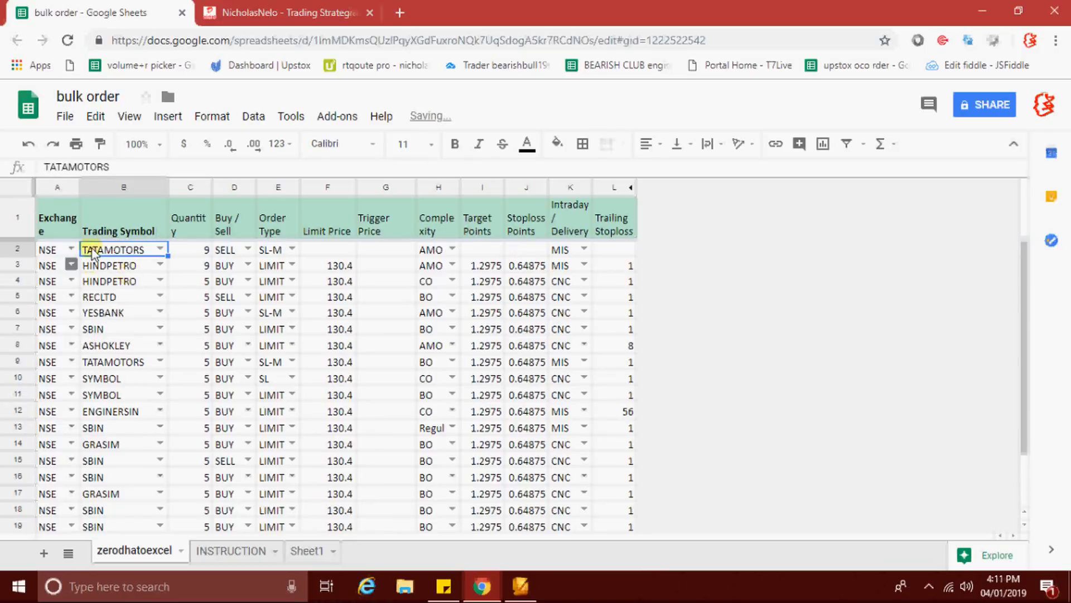
pyautogui.click(131, 267)
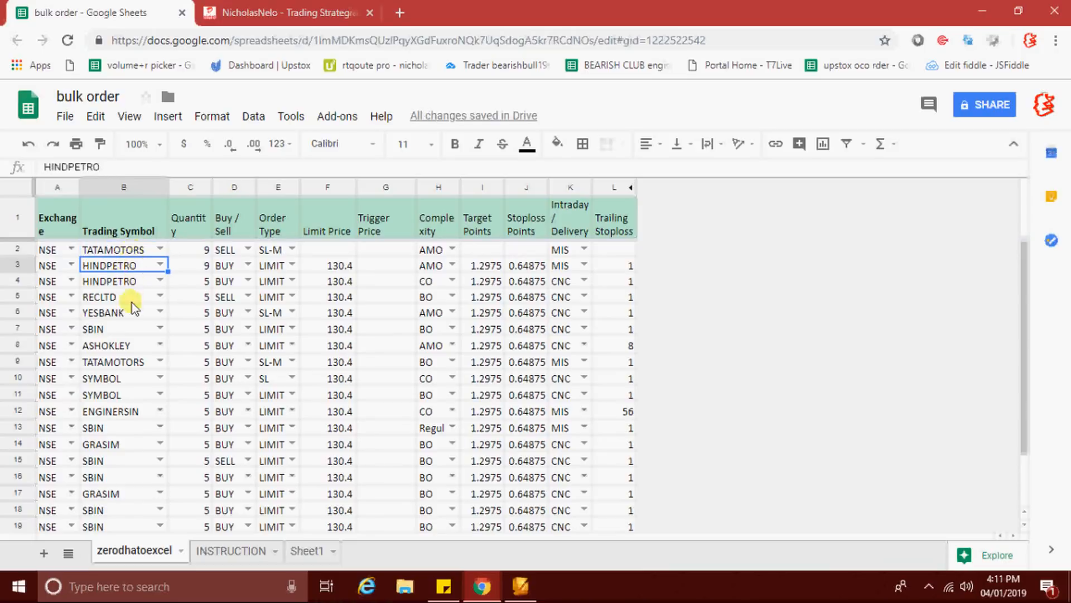
pyautogui.click(114, 250)
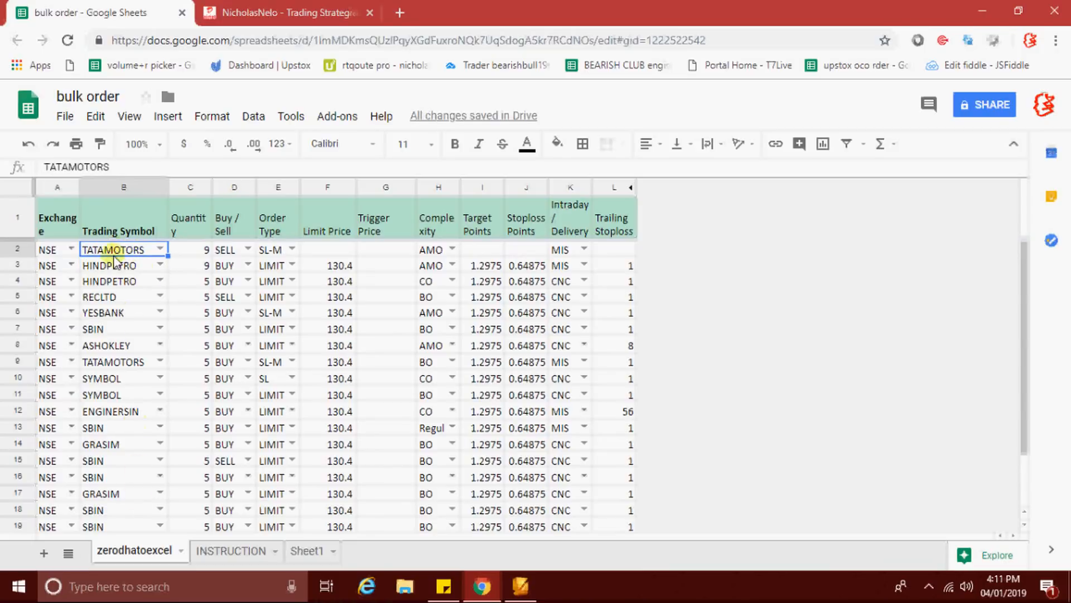
pyautogui.scroll(-2, 107, 346)
pyautogui.scroll(2, 108, 335)
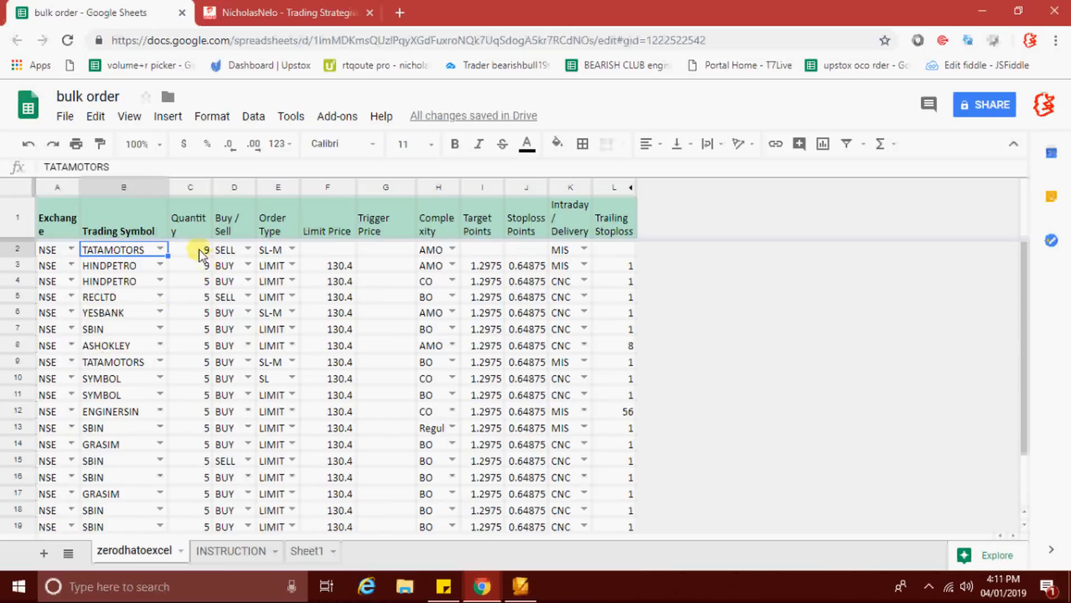
pyautogui.click(190, 254)
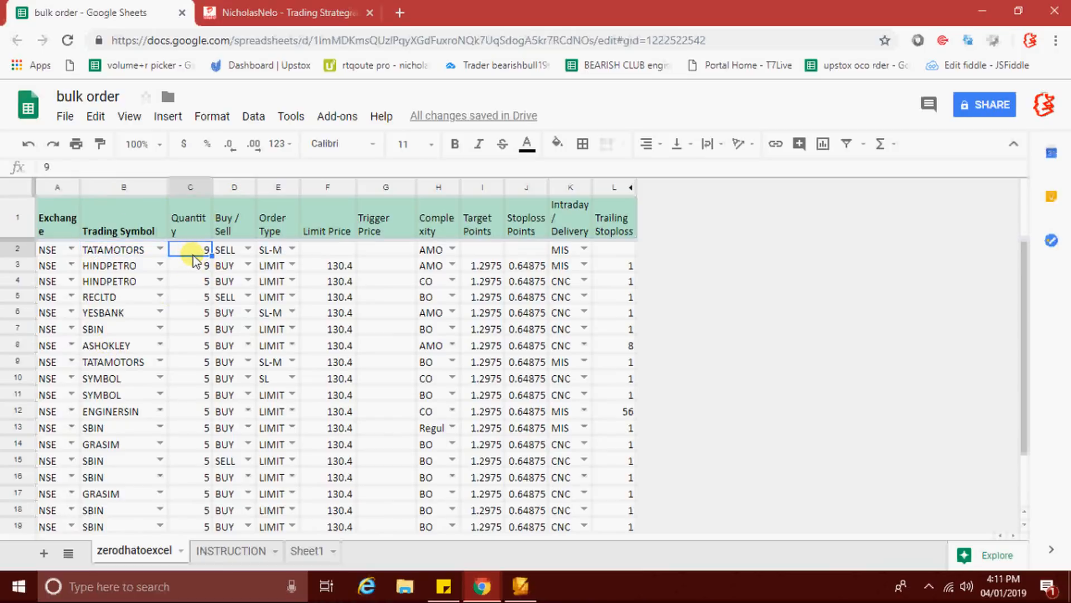
pyautogui.click(221, 328)
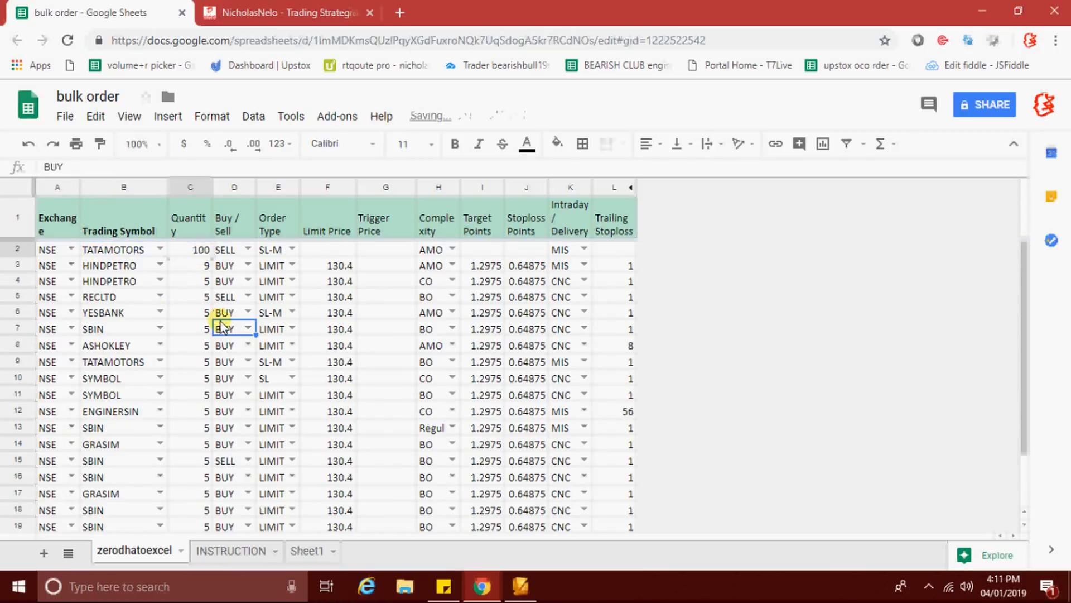
# Step: Switch the first order's Buy / Sell value to BUY and back to SELL
pyautogui.click(248, 250)
pyautogui.click(239, 292)
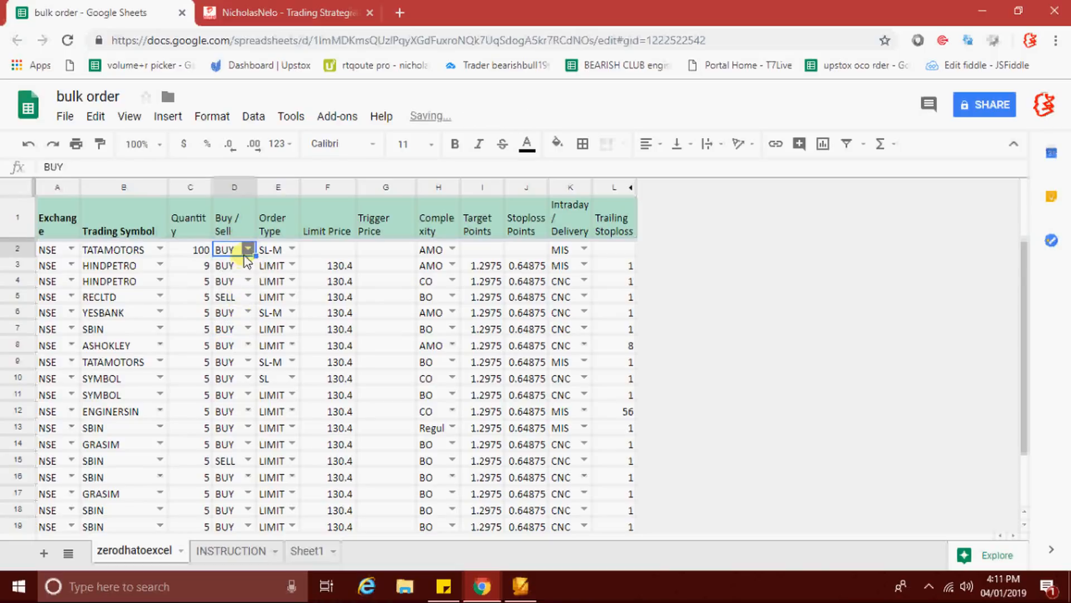
pyautogui.click(247, 249)
pyautogui.click(231, 289)
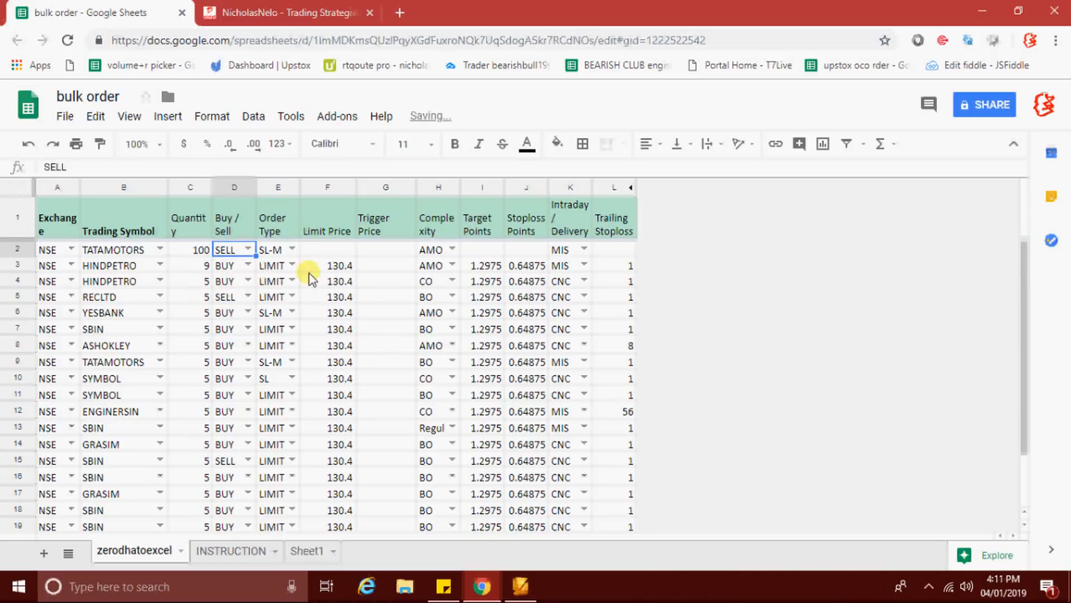
# Step: Set the order type of the TATAMOTORS order in row 2 to MARKET
pyautogui.click(288, 250)
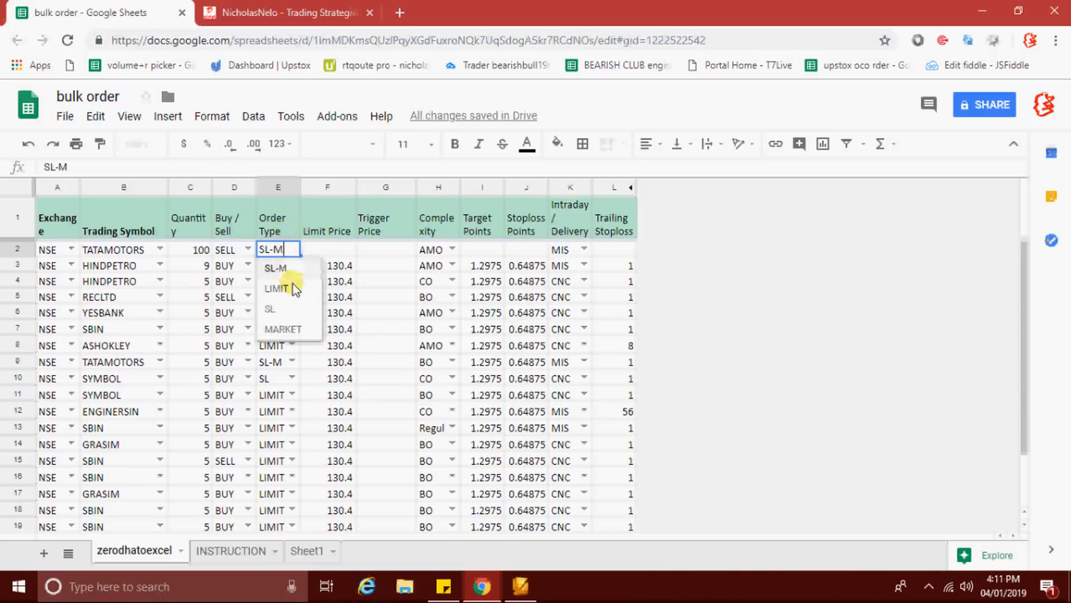
pyautogui.click(281, 328)
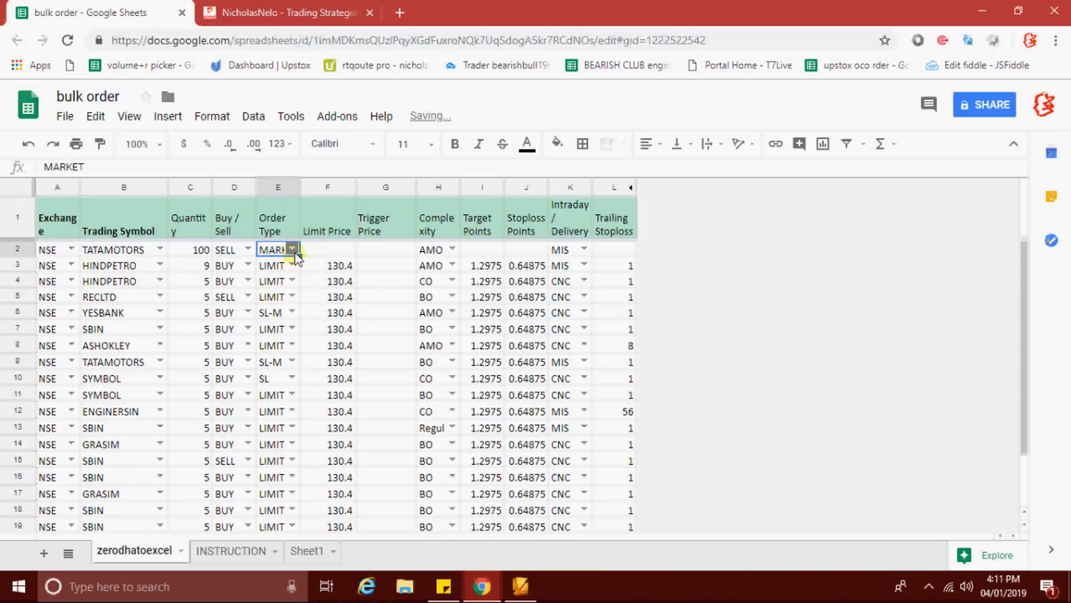
pyautogui.doubleClick(294, 252)
pyautogui.click(313, 251)
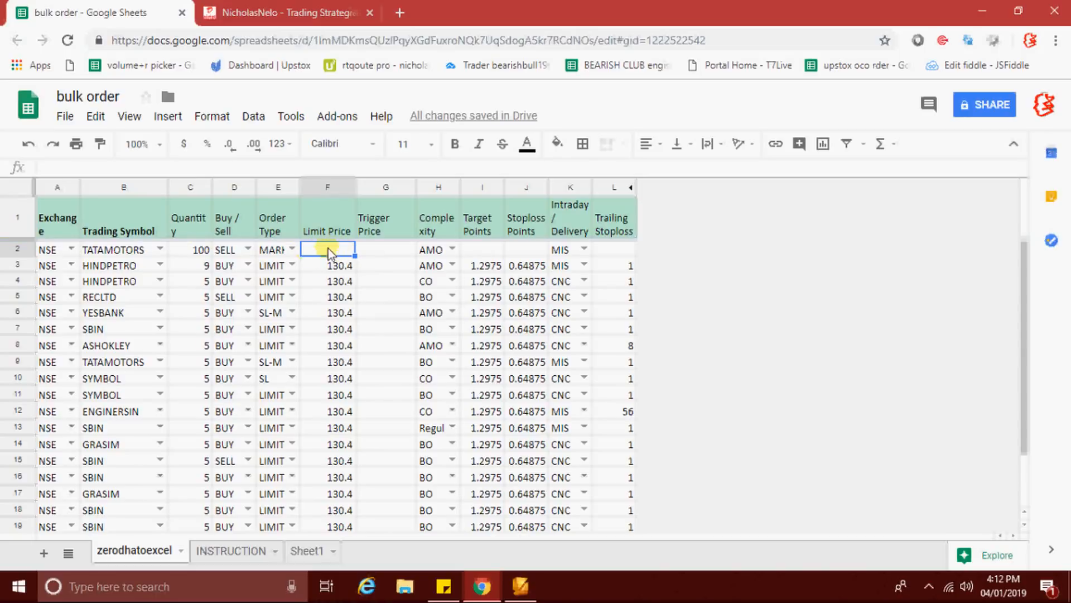
# Step: Set the limit price of the TATAMOTORS order in row 2 to 150
pyautogui.write('150')
pyautogui.press('Return')
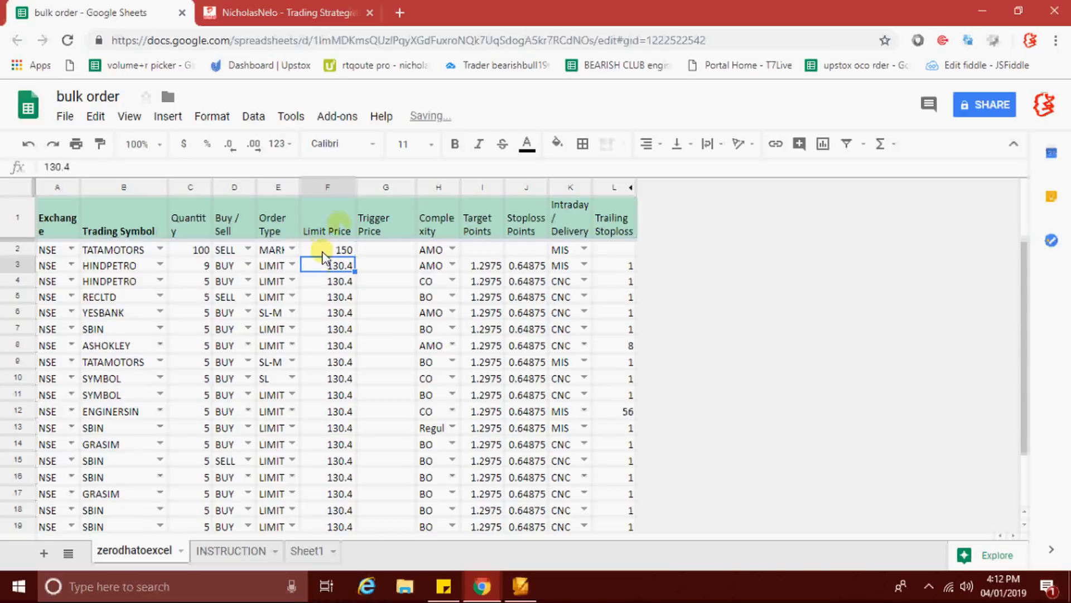
pyautogui.click(387, 250)
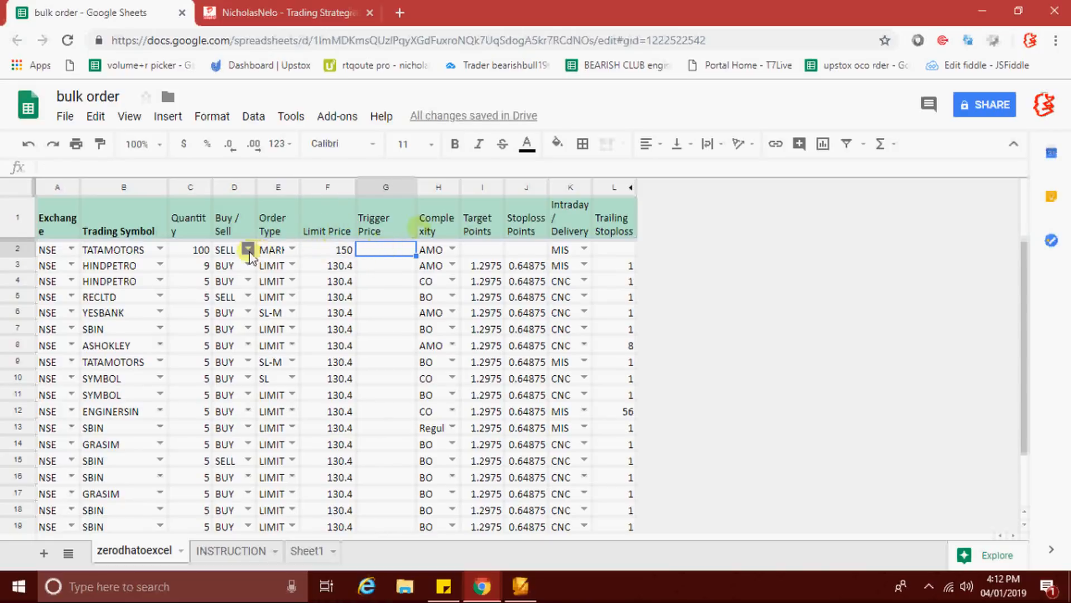
# Step: Set the TATAMOTORS order's type to SL-M and its trigger price to 150
pyautogui.doubleClick(289, 250)
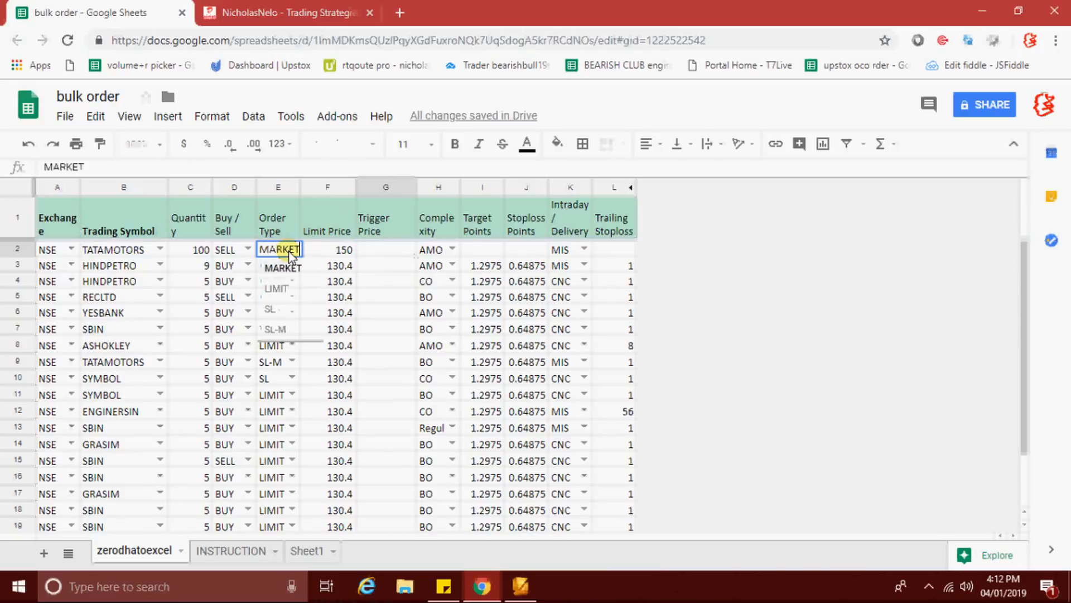
pyautogui.click(275, 329)
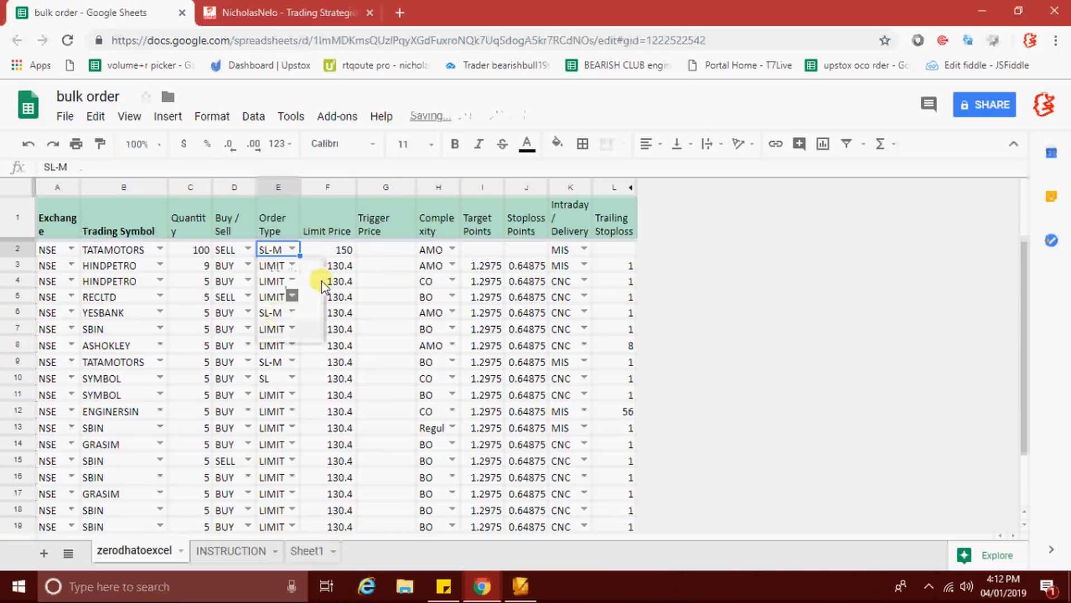
pyautogui.click(354, 251)
pyautogui.click(399, 253)
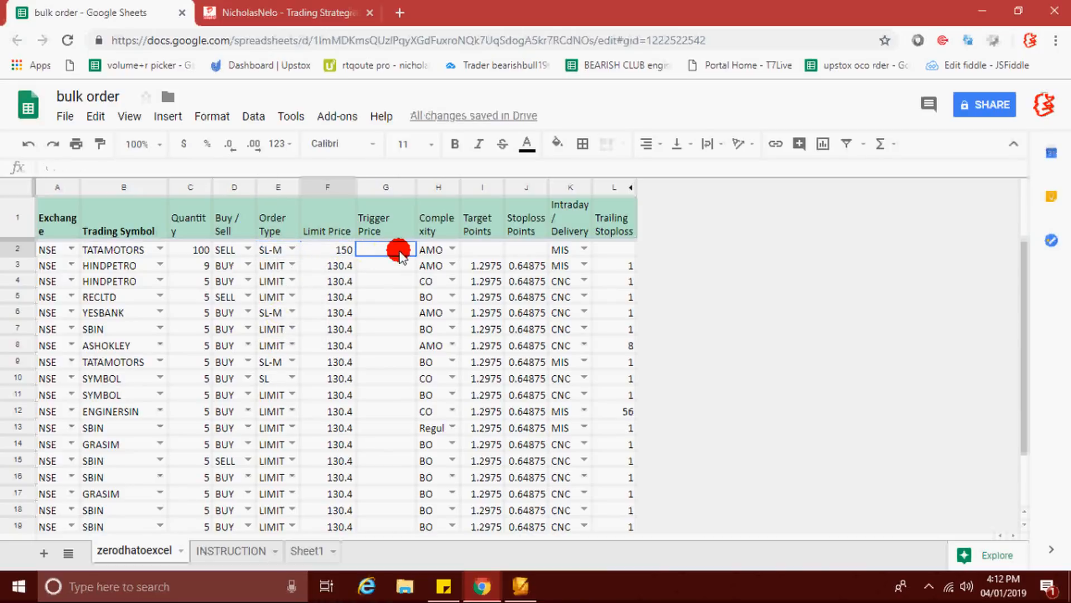
pyautogui.write('150')
pyautogui.press('Return')
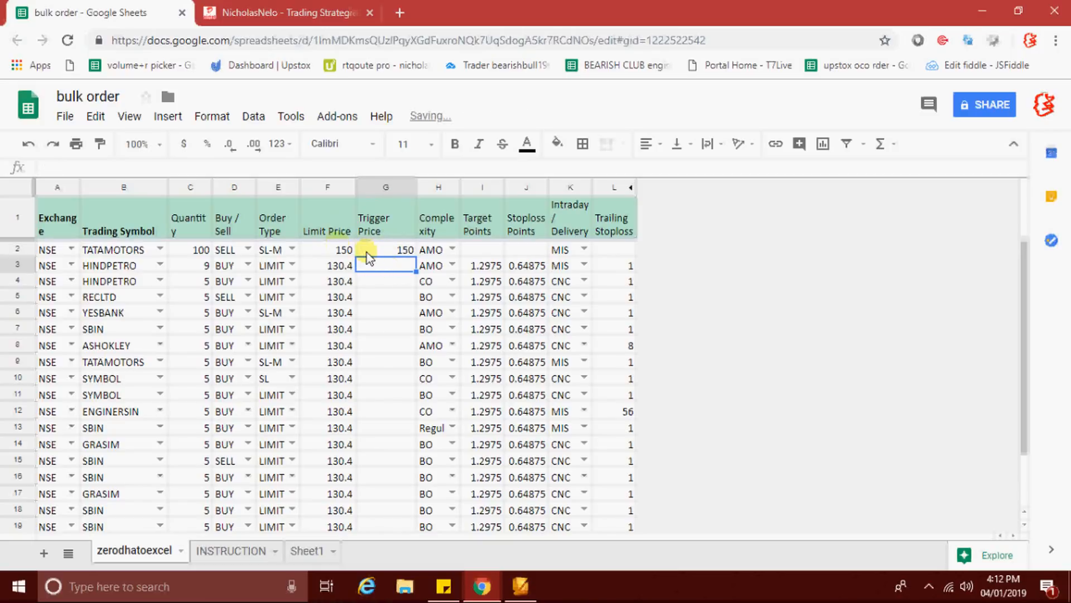
# Step: Clear the trigger price of the TATAMOTORS order in row 2 and set its order type to LIMIT
pyautogui.click(403, 252)
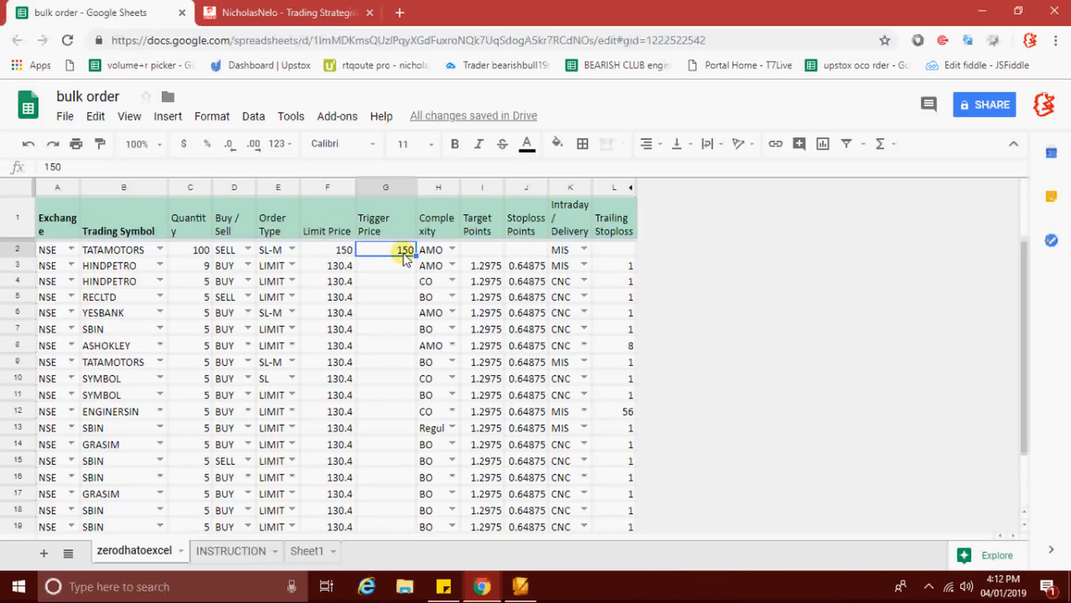
pyautogui.press('Delete')
pyautogui.click(292, 250)
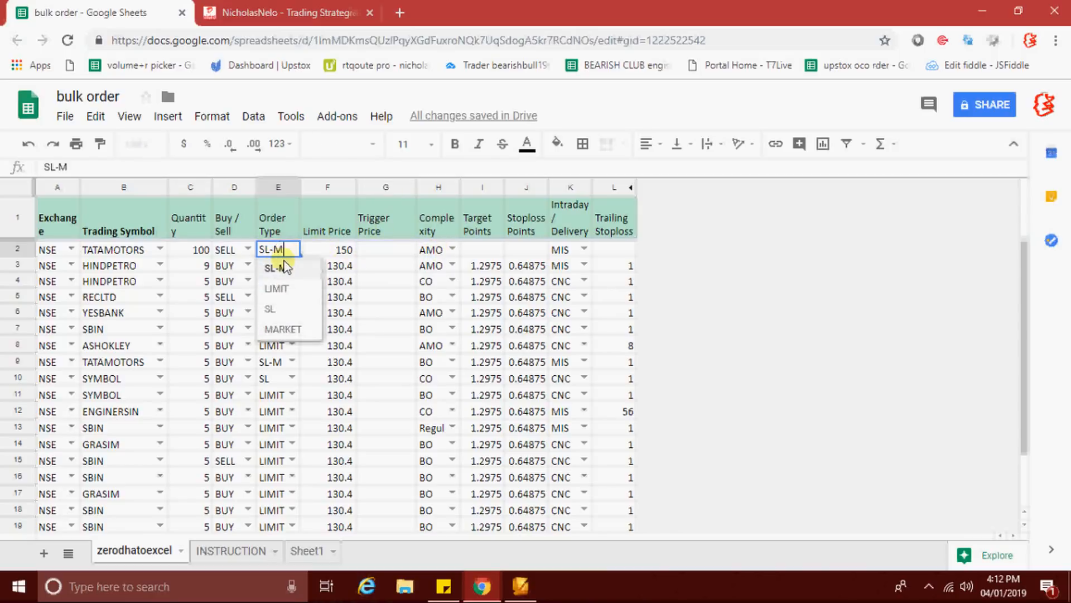
pyautogui.click(278, 286)
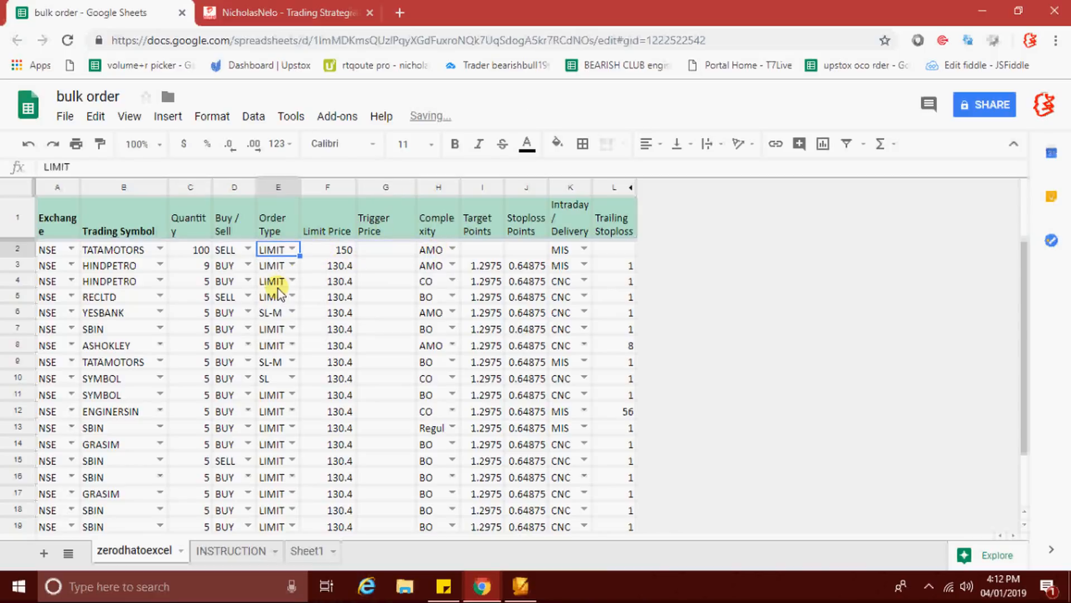
# Step: Switch the TATAMOTORS order's complexity through Regular and CO, and set it to BO
pyautogui.click(455, 251)
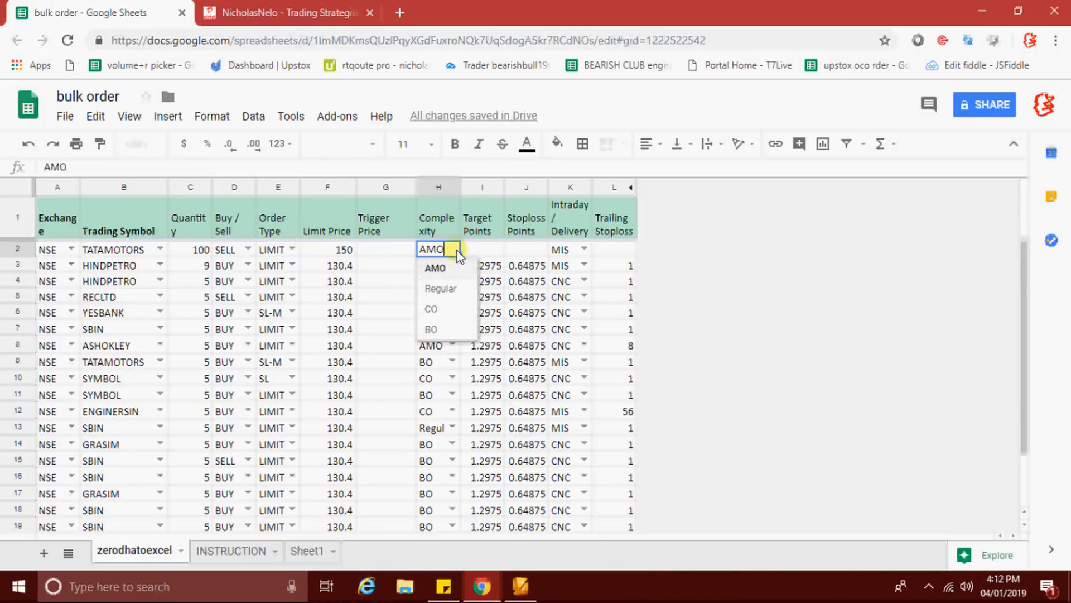
pyautogui.click(443, 289)
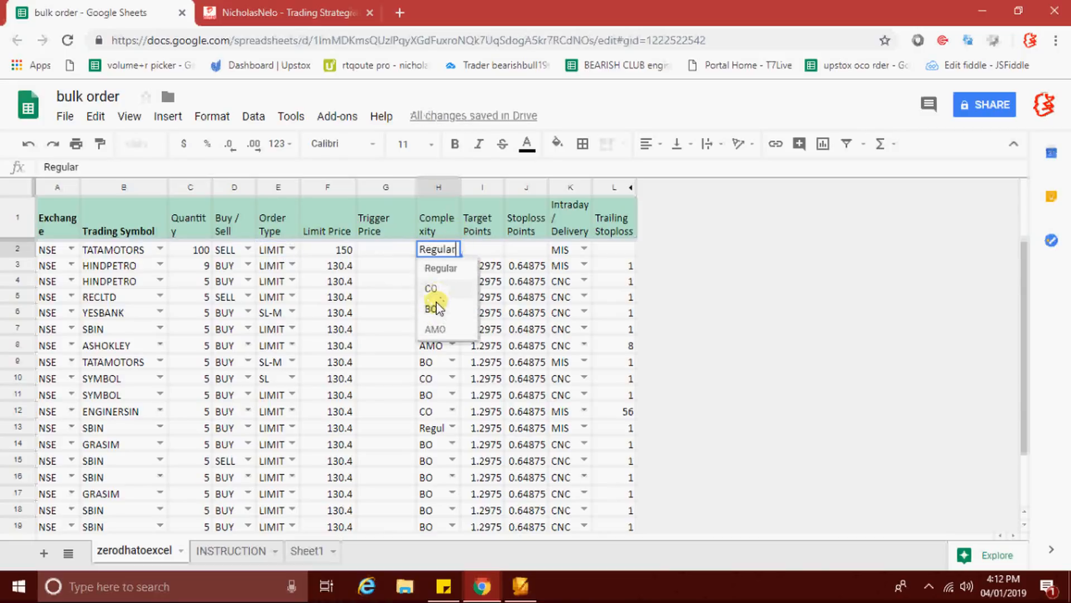
pyautogui.click(431, 288)
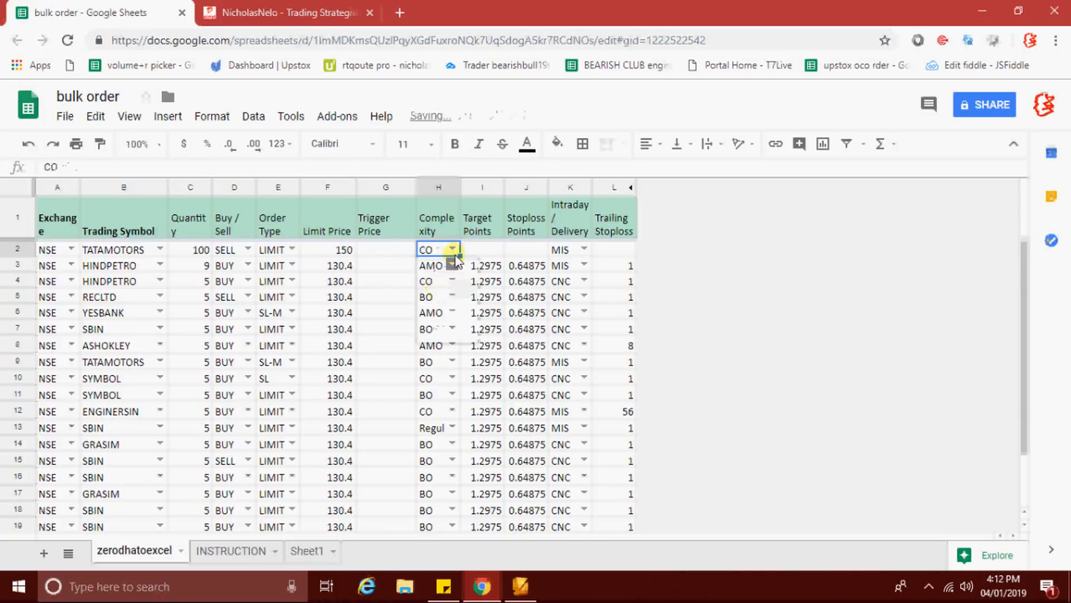
pyautogui.click(453, 250)
pyautogui.click(441, 310)
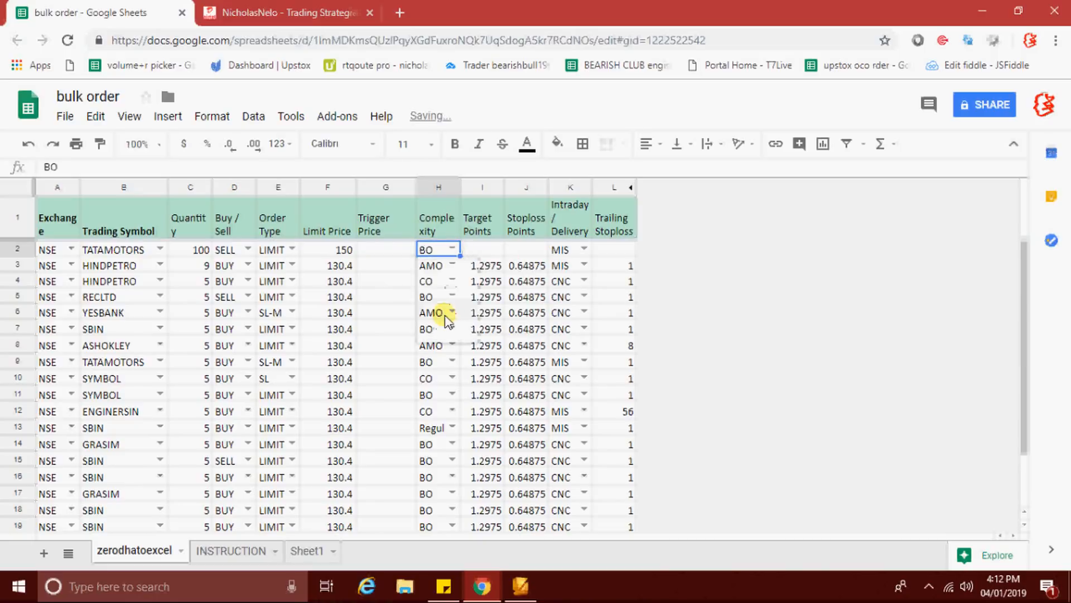
# Step: Enter 2 target points and 2 stoploss points for the TATAMOTORS order in row 2
pyautogui.click(481, 256)
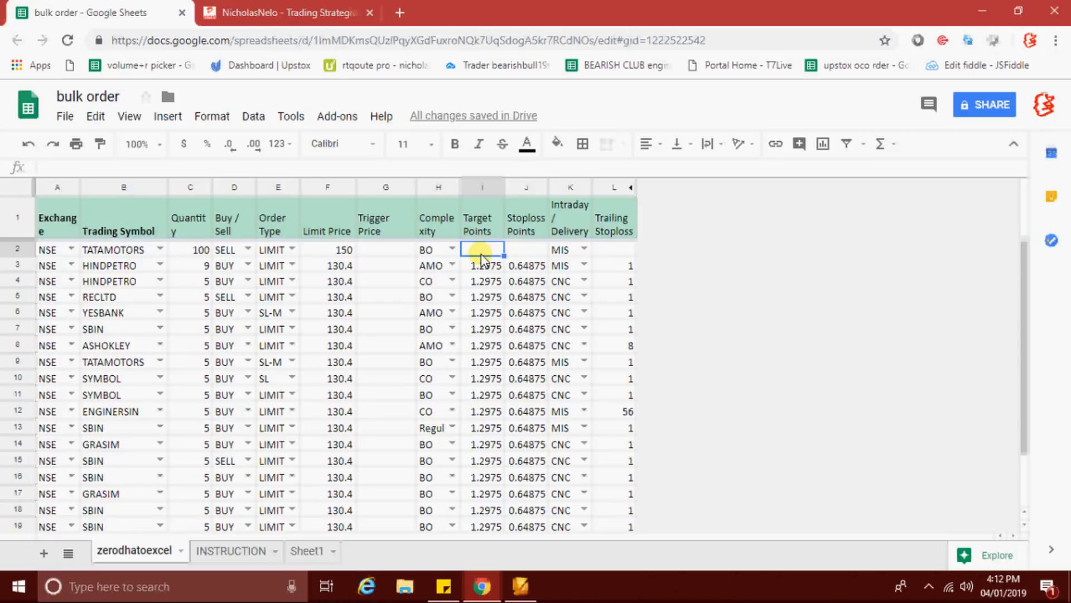
pyautogui.write('2')
pyautogui.click(523, 252)
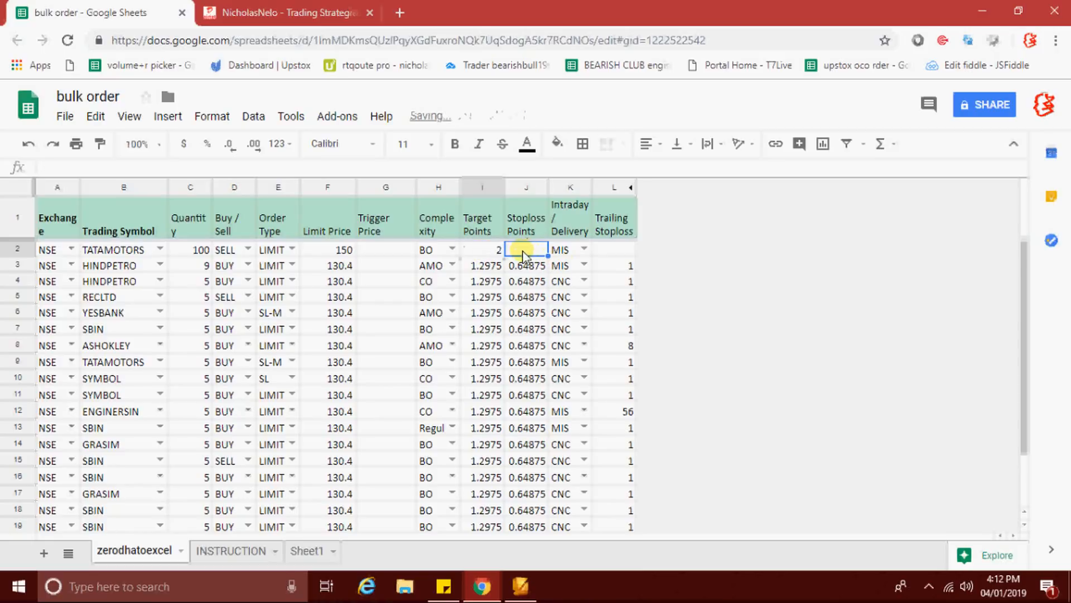
pyautogui.write('2')
pyautogui.click(628, 279)
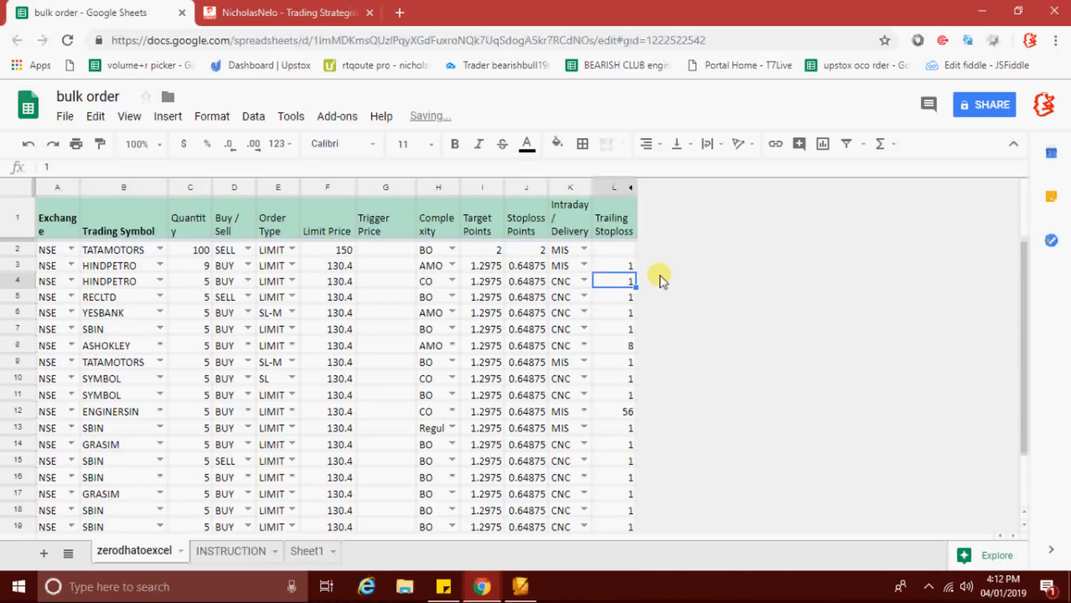
# Step: Choose MIS as the Intraday / Delivery value of the TATAMOTORS order and leave its trailing stoploss empty
pyautogui.click(581, 250)
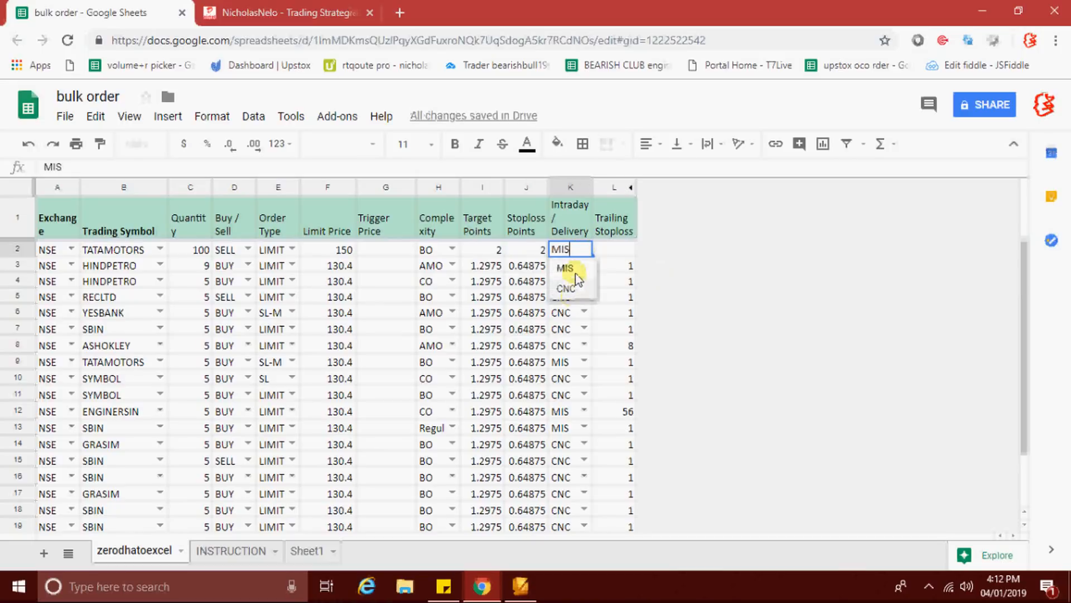
pyautogui.click(575, 272)
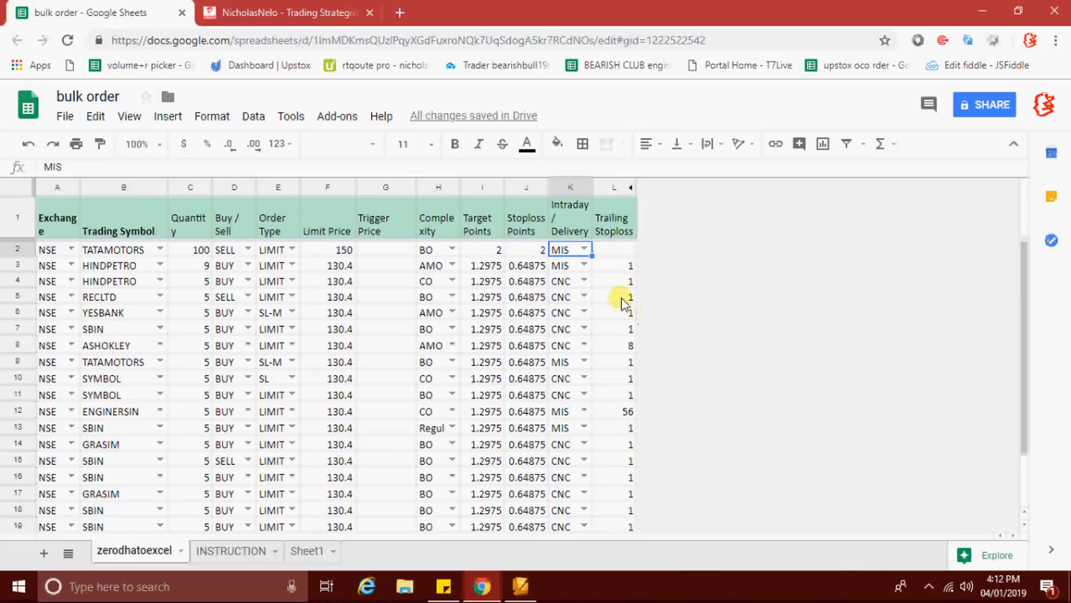
pyautogui.click(622, 253)
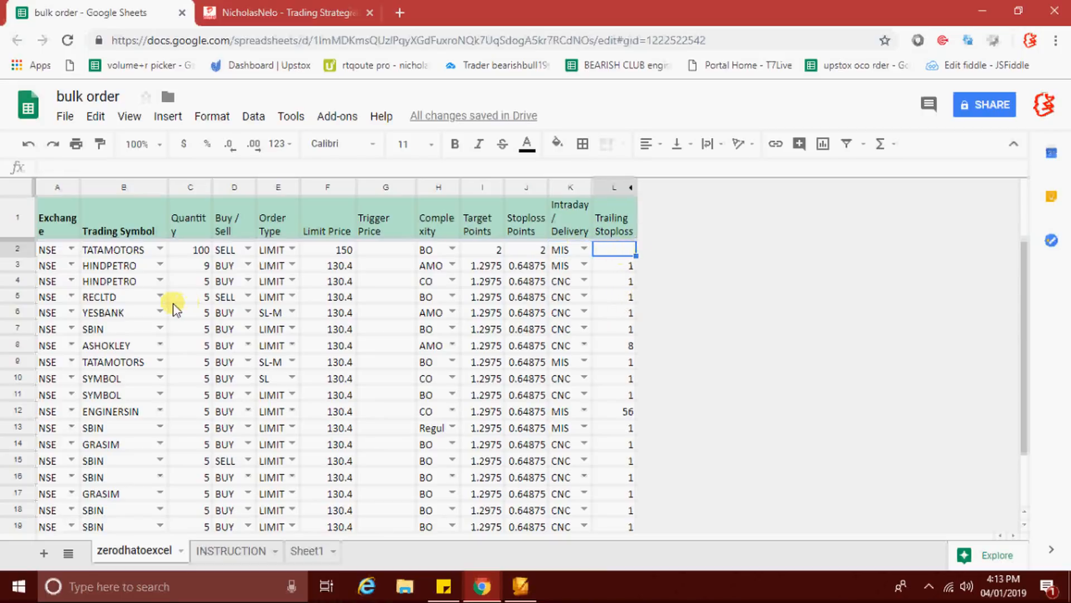
# Step: Fill the first order's BO complexity down all order rows from row 2 to row 21
pyautogui.scroll(-3, 167, 313)
pyautogui.scroll(3, 161, 318)
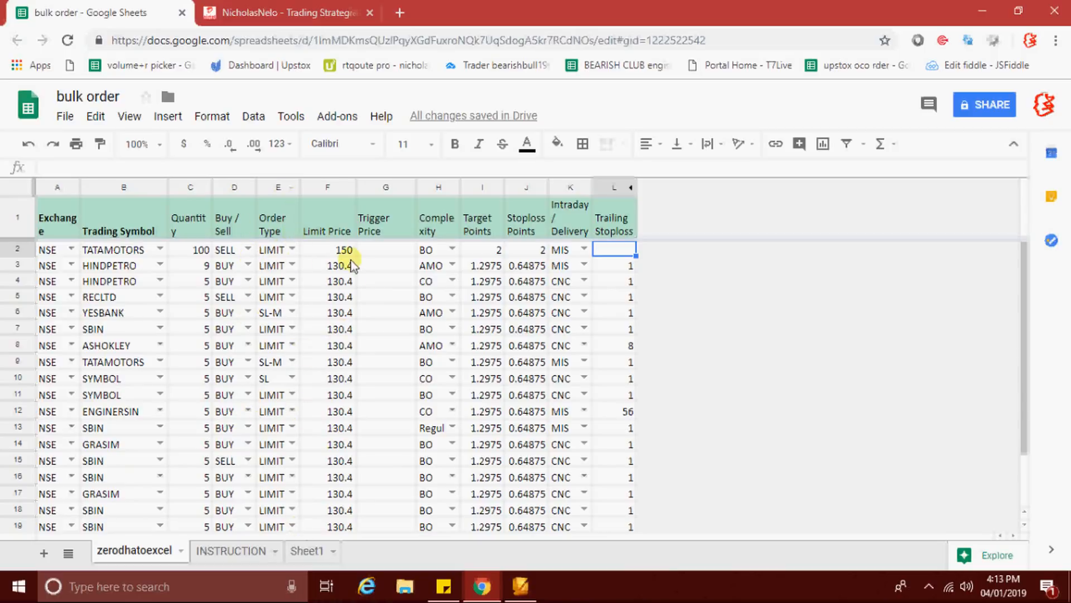
pyautogui.click(387, 254)
pyautogui.click(442, 251)
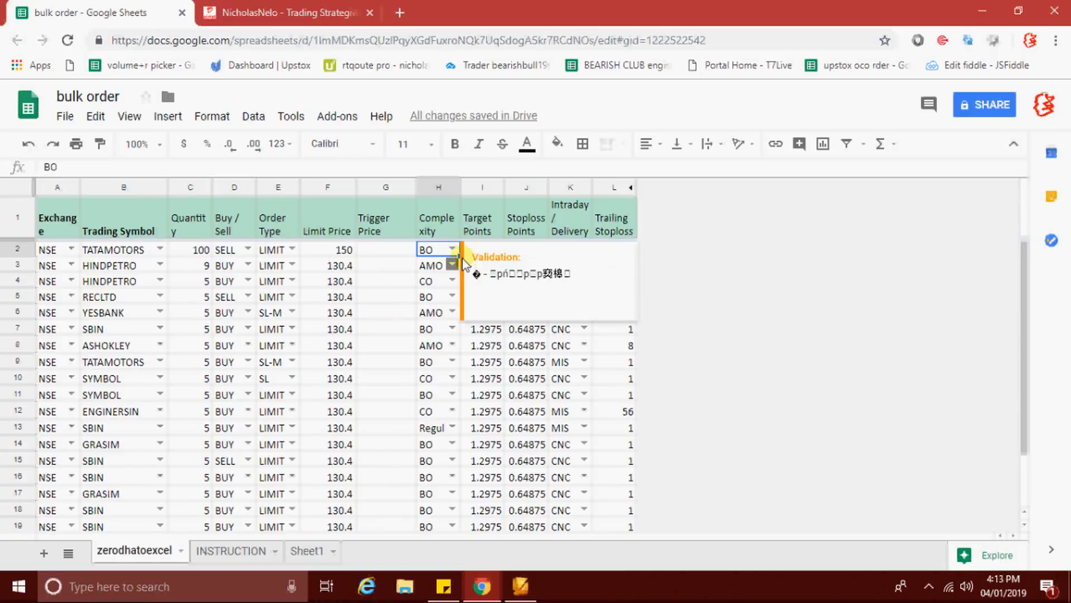
pyautogui.moveTo(460, 255); pyautogui.dragTo(453, 483)
pyautogui.scroll(2, 435, 413)
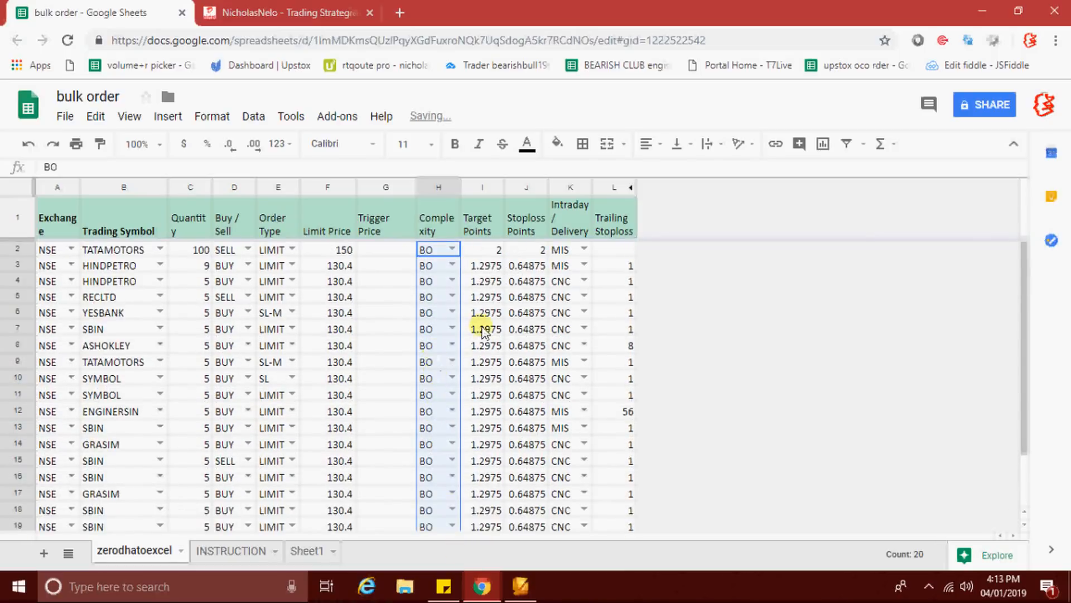
# Step: Fill the first order's target points and stoploss points of 2 down through row 21
pyautogui.click(503, 249)
pyautogui.moveTo(502, 249); pyautogui.dragTo(545, 480)
pyautogui.scroll(2, 592, 391)
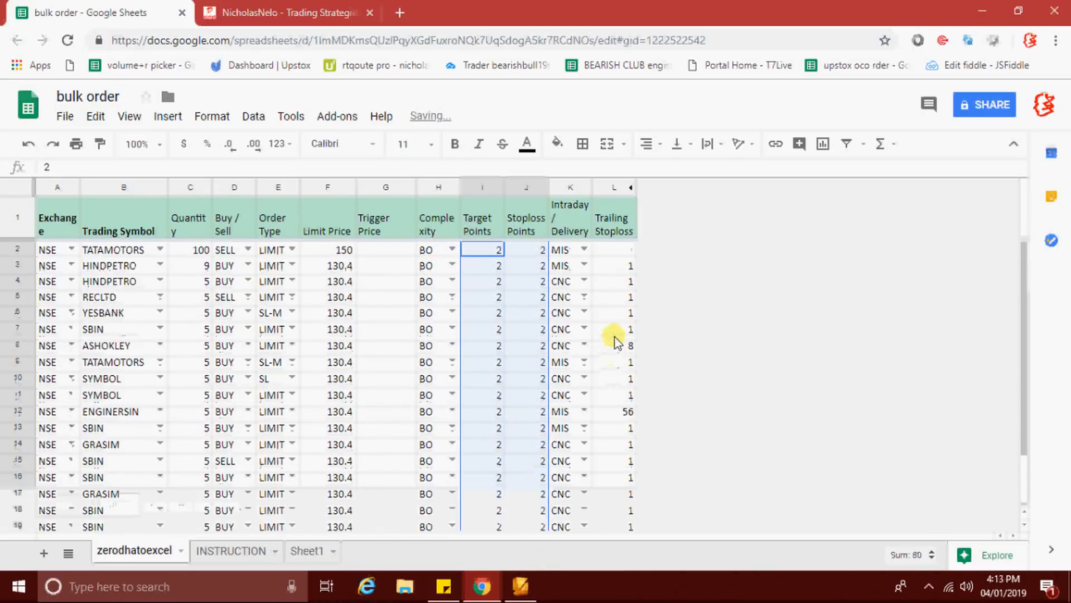
# Step: Clear the trailing stoploss of all orders by filling the empty cell in row 2 down through row 21
pyautogui.click(620, 251)
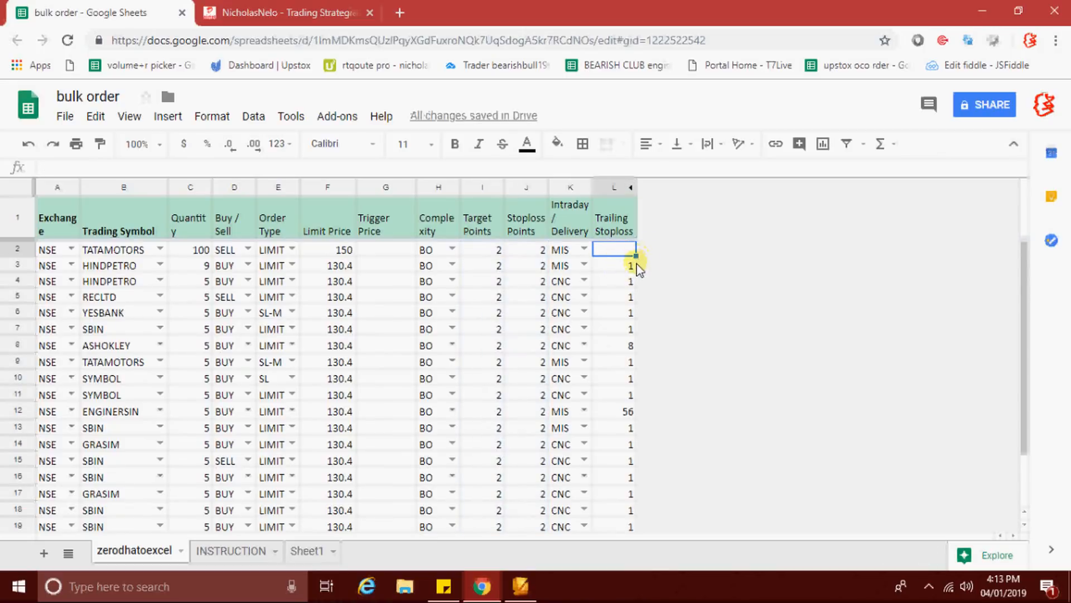
pyautogui.moveTo(636, 256); pyautogui.dragTo(622, 490)
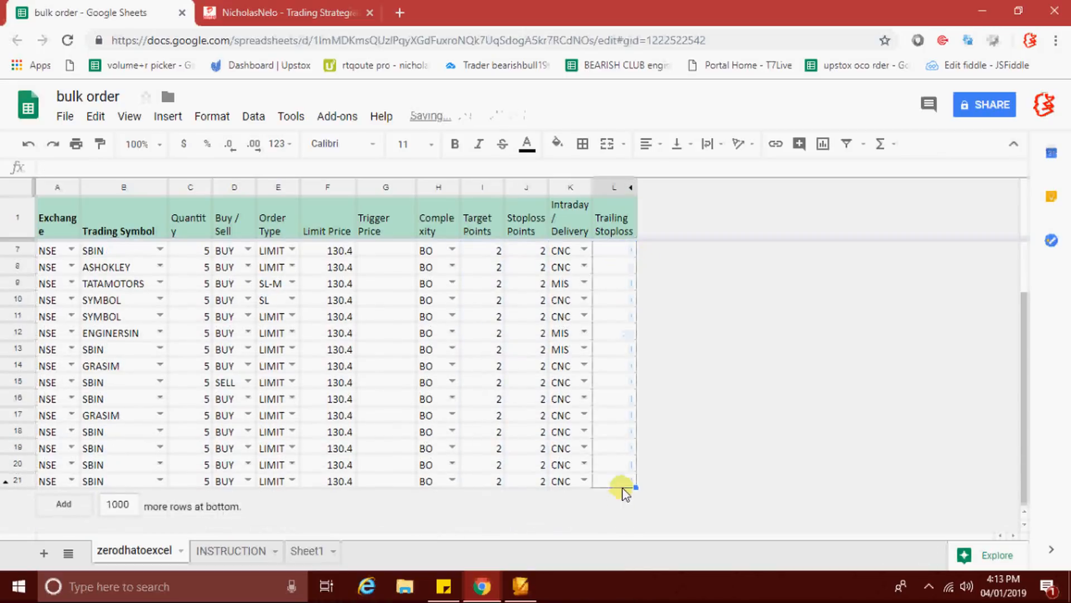
pyautogui.scroll(2, 727, 244)
pyautogui.click(614, 378)
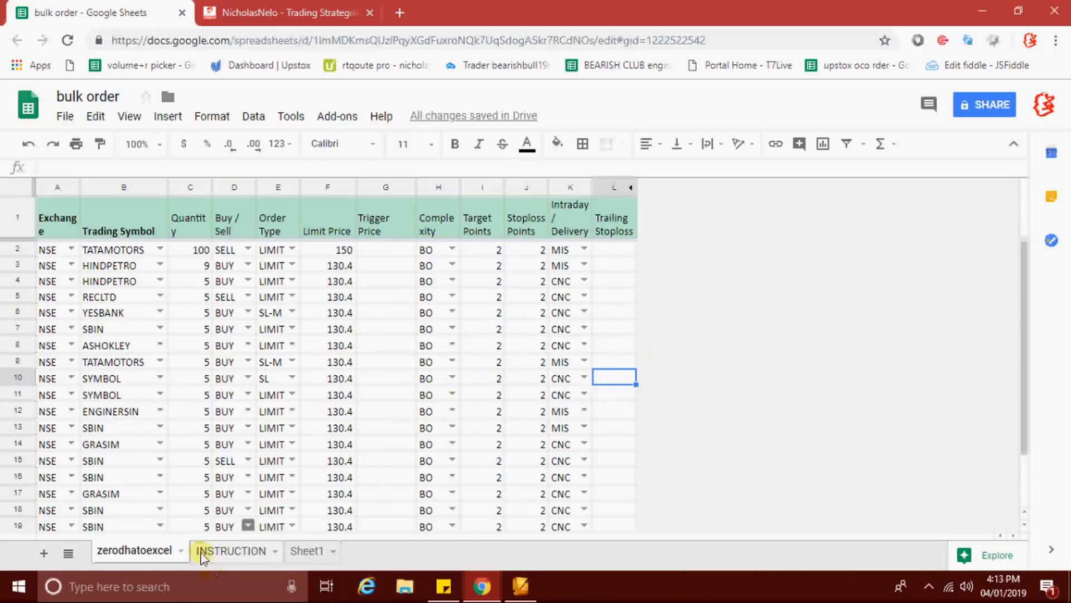
# Step: Copy the generated HTML order code from cell B2 of the INSTRUCTION sheet
pyautogui.click(240, 552)
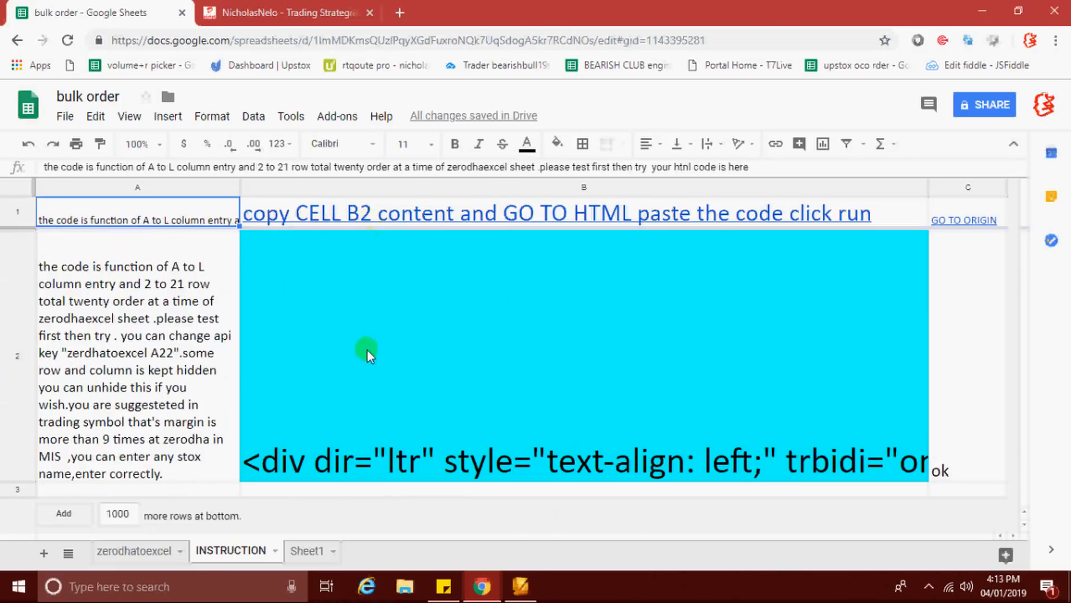
pyautogui.click(347, 343)
pyautogui.hotkey('ctrl', 'c')
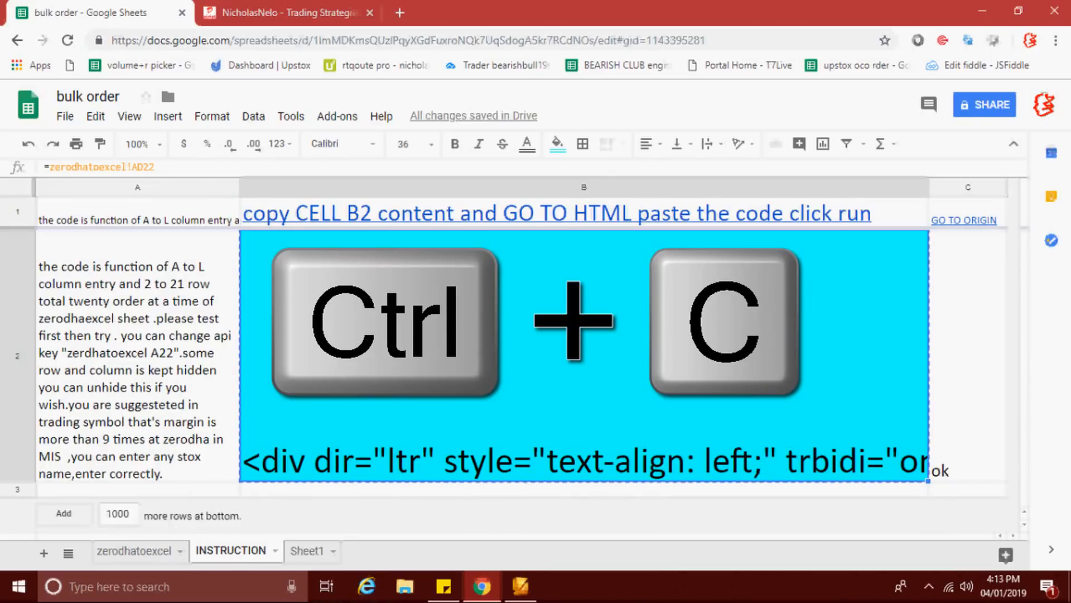
# Step: Open the W3Schools Tryit Editor linked in cell B1 and replace all its sample code with the copied order code
pyautogui.moveTo(330, 198)
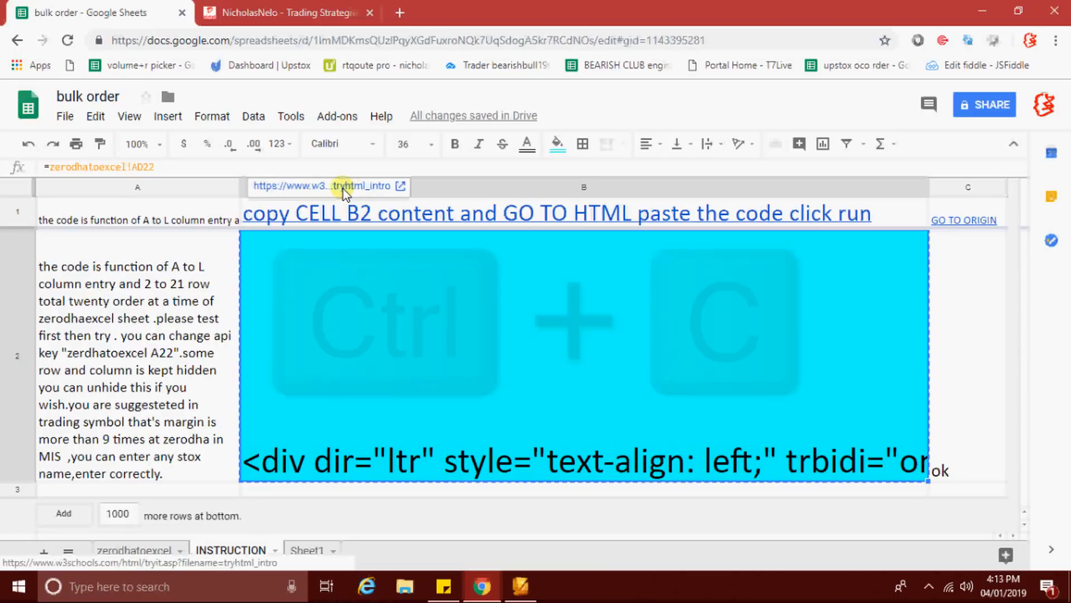
pyautogui.click(343, 188)
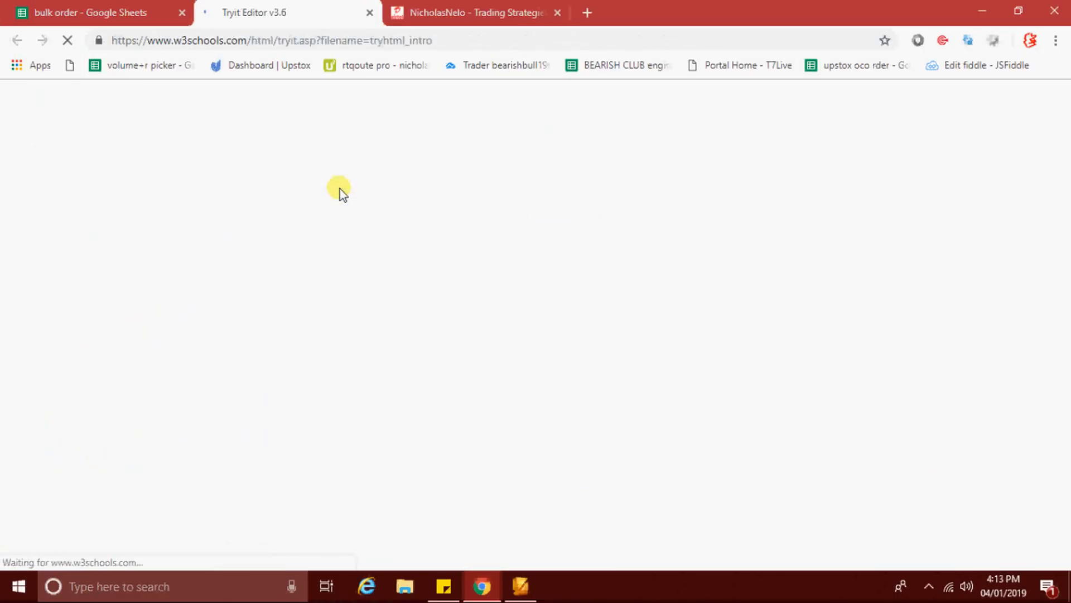
pyautogui.click(119, 351)
pyautogui.hotkey('ctrl', 'v')
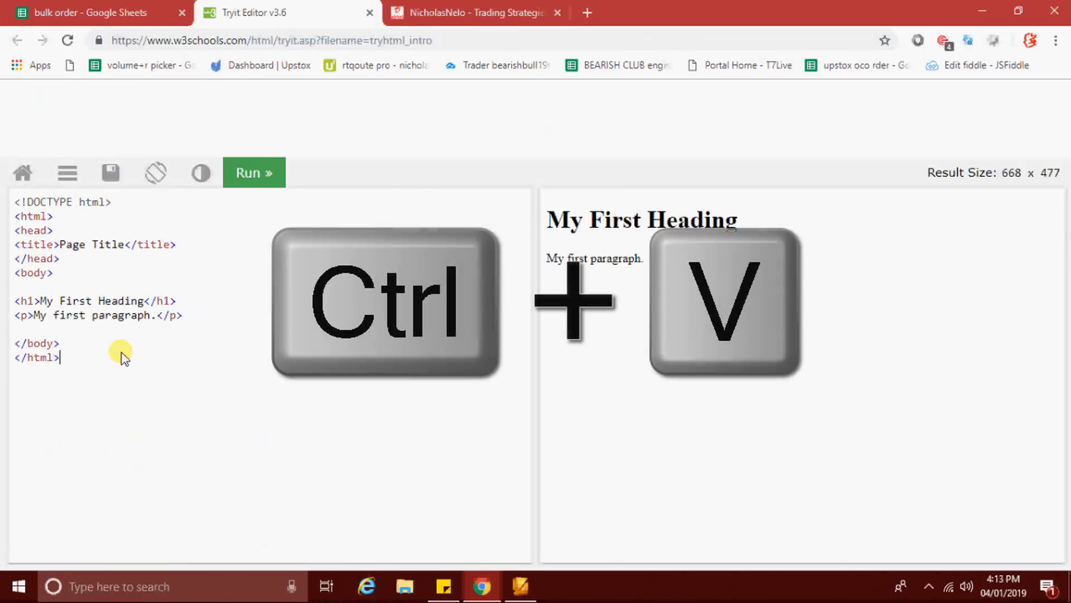
pyautogui.hotkey('ctrl', 'a')
pyautogui.press('BackSpace')
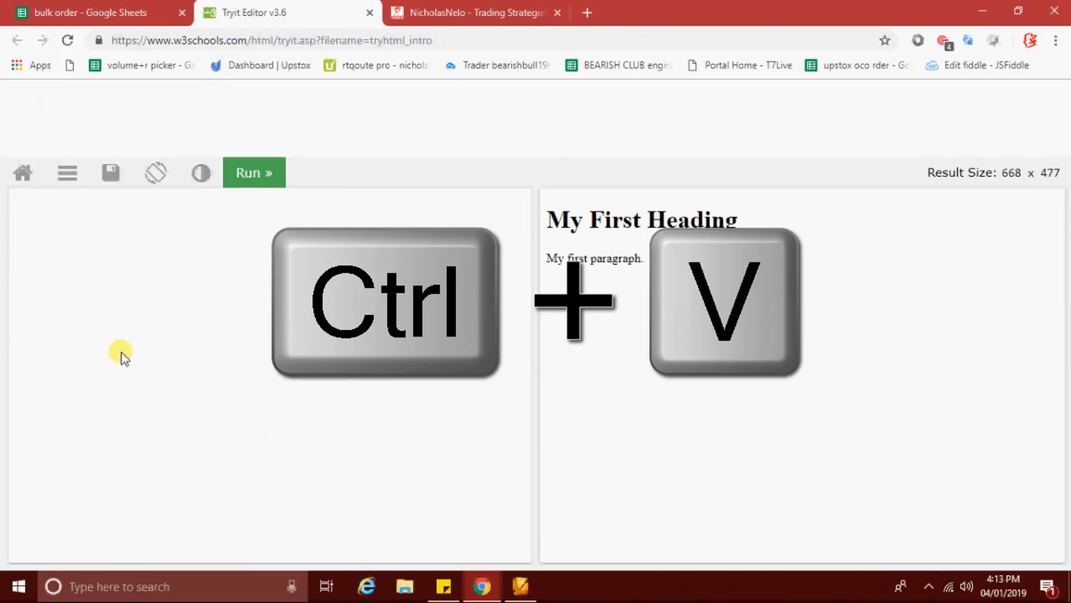
pyautogui.hotkey('ctrl', 'v')
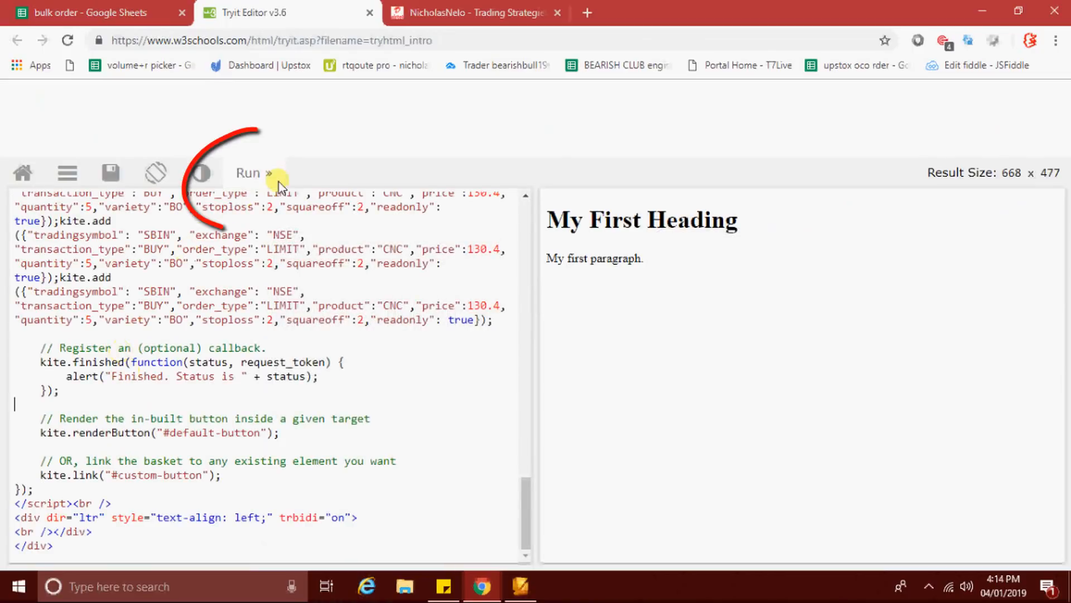
# Step: Run the pasted code and start placing the basket order from its result to open the Kite login
pyautogui.click(250, 175)
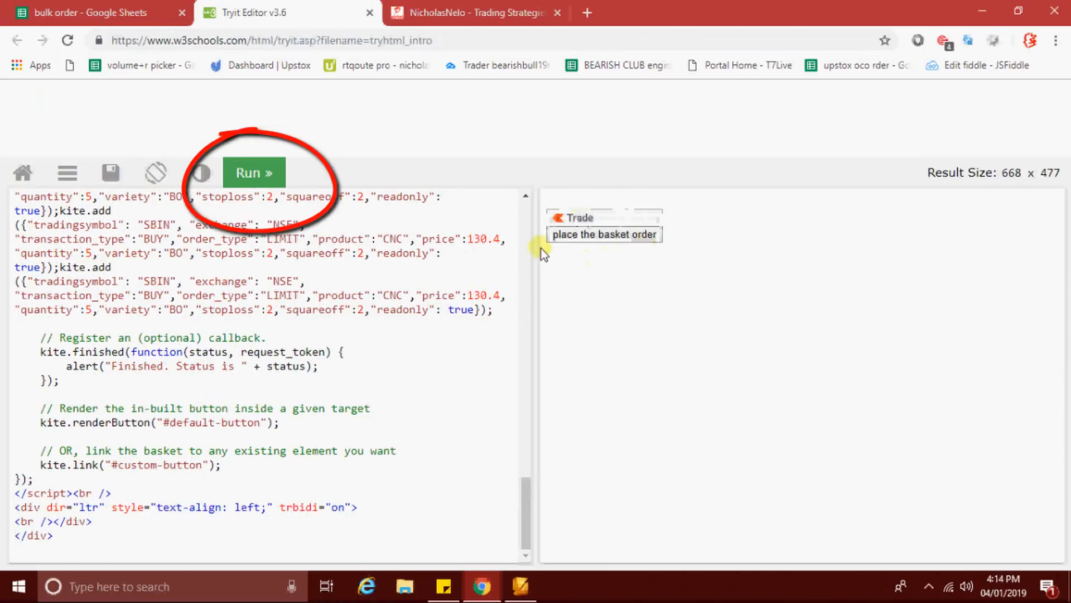
pyautogui.click(588, 235)
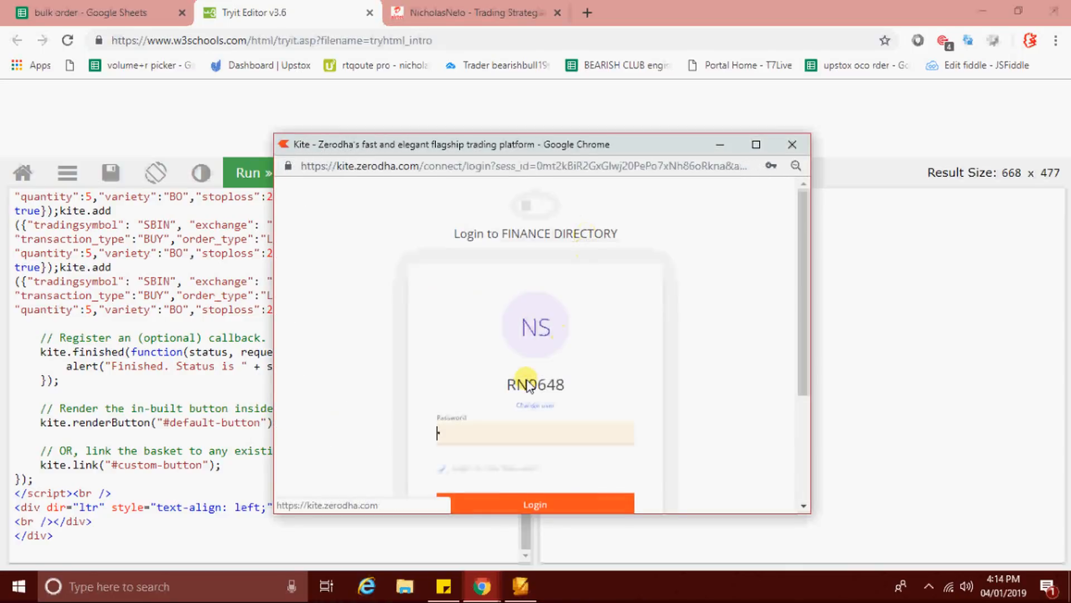
# Step: Enter the account password on the Kite login page and log in
pyautogui.scroll(-3, 524, 379)
pyautogui.click(466, 279)
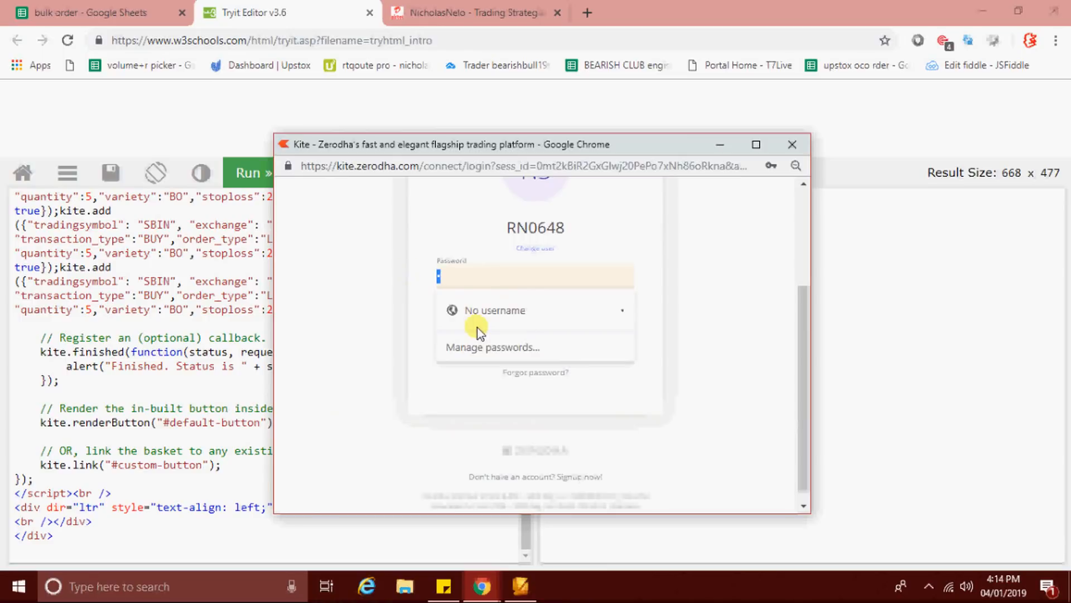
pyautogui.write('******')
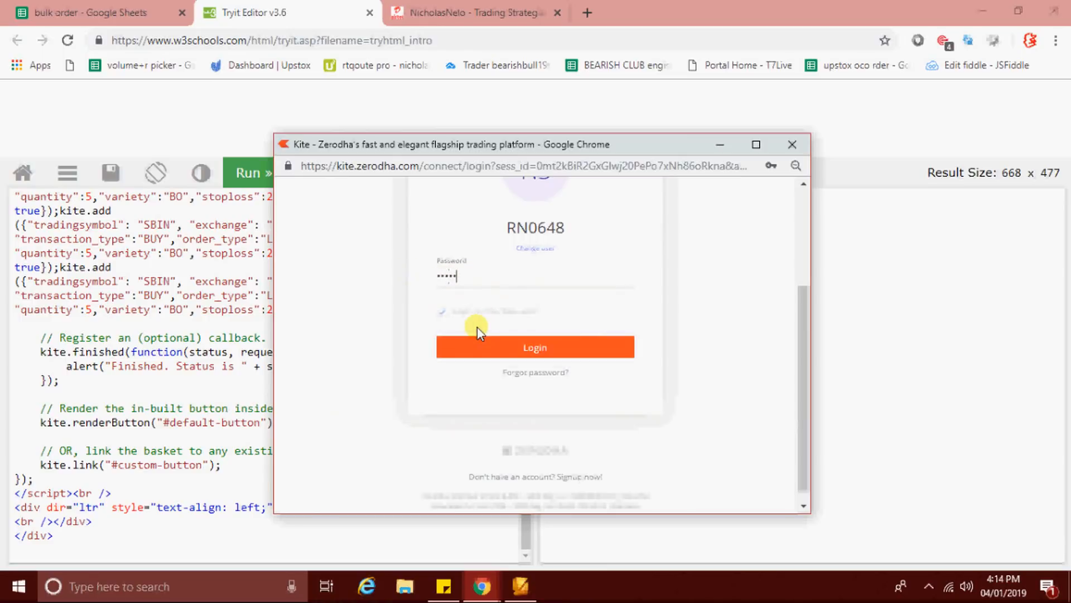
pyautogui.write('****')
pyautogui.press('Return')
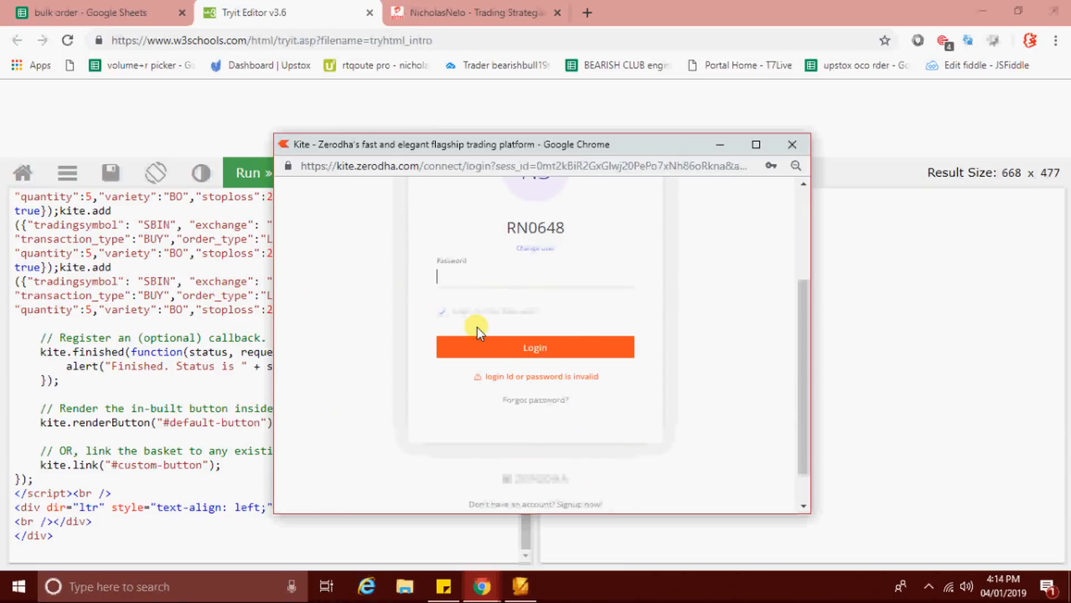
pyautogui.write('********')
pyautogui.press('Return')
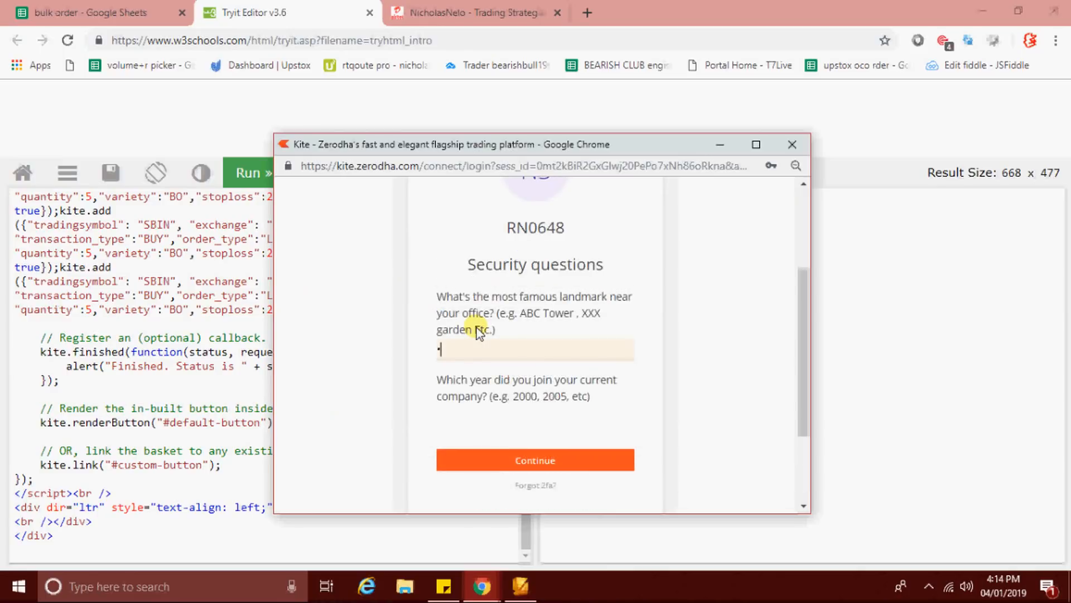
# Step: Answer both security questions, the landmark near the office and the company joining year, and continue to the order basket
pyautogui.click(475, 342)
pyautogui.write('*')
pyautogui.click(452, 417)
pyautogui.write('*')
pyautogui.click(483, 460)
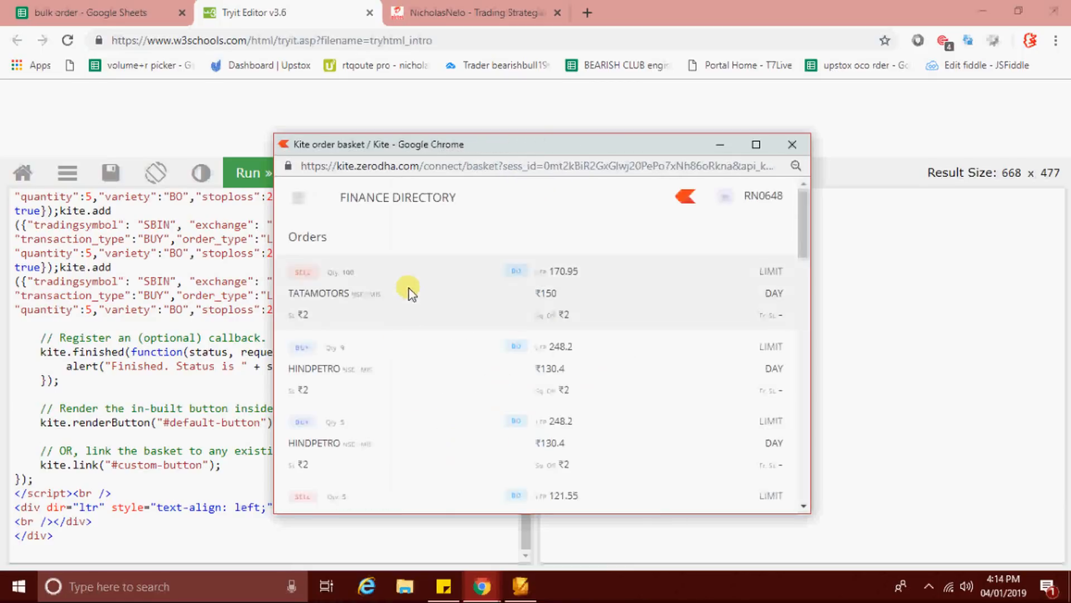
# Step: Place all orders in the Kite basket, review each order's status, and finish the basket session
pyautogui.scroll(-8, 547, 275)
pyautogui.scroll(-5, 575, 375)
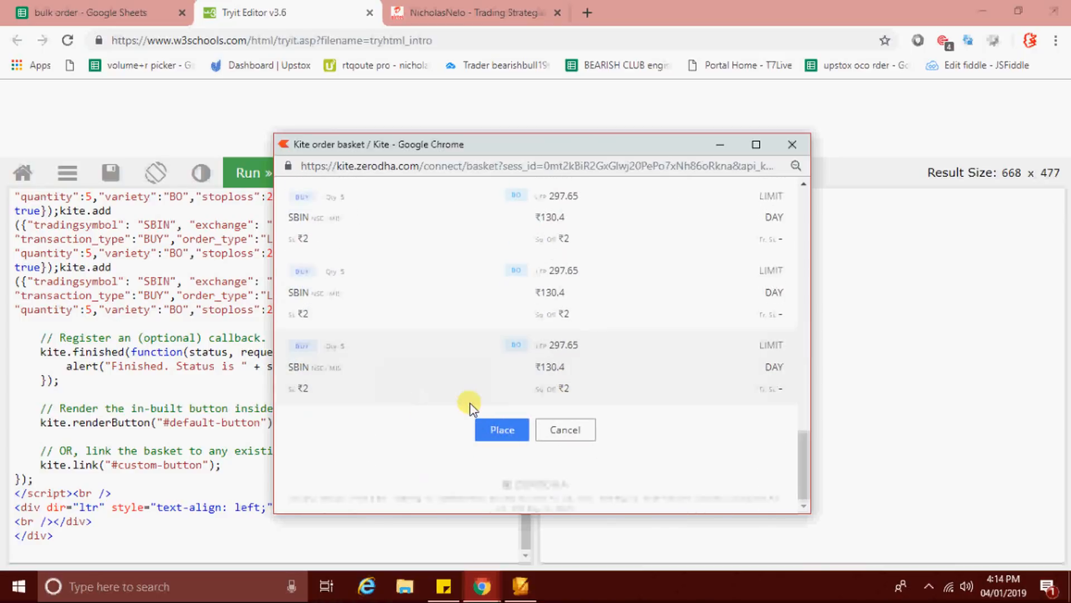
pyautogui.click(491, 426)
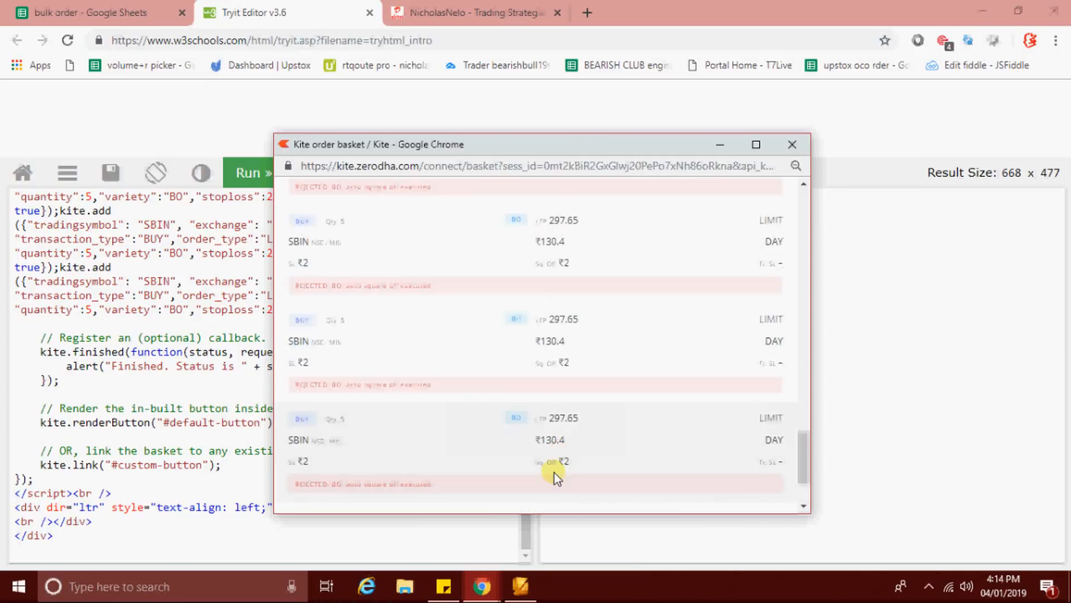
pyautogui.scroll(2, 422, 300)
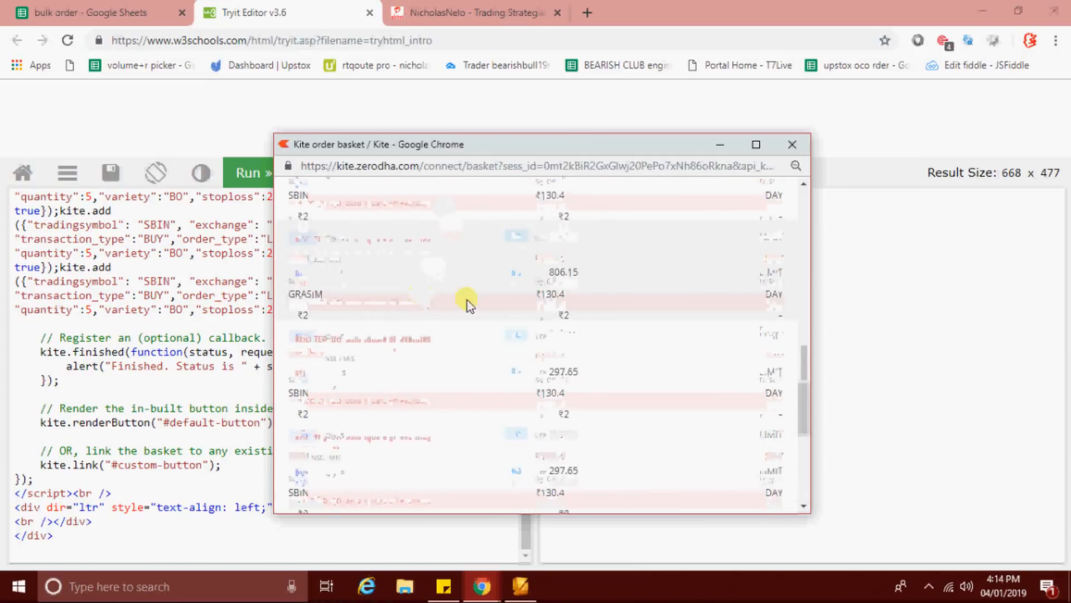
pyautogui.scroll(-5, 468, 302)
pyautogui.click(610, 431)
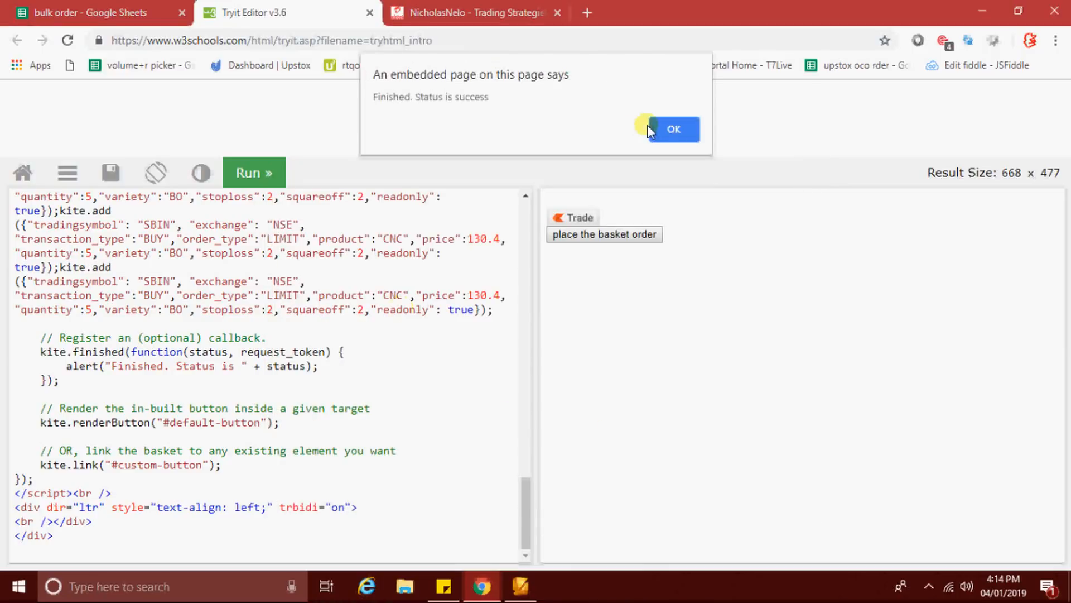
# Step: Dismiss the completion alert and return to the zerodhatoexcel sheet of the bulk order spreadsheet in Google Sheets
pyautogui.click(658, 123)
pyautogui.click(143, 13)
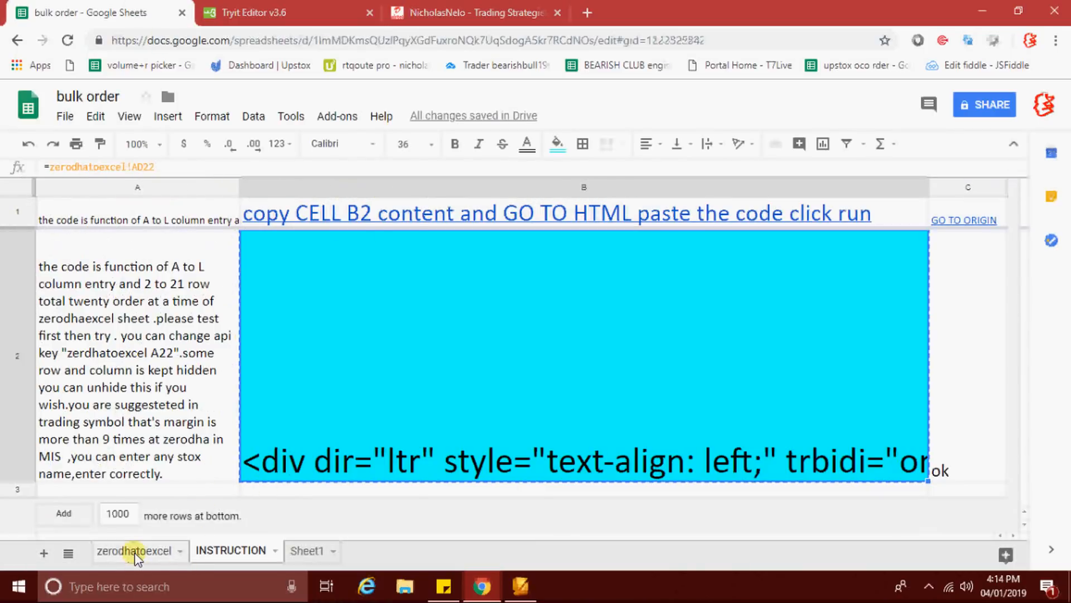
pyautogui.click(136, 551)
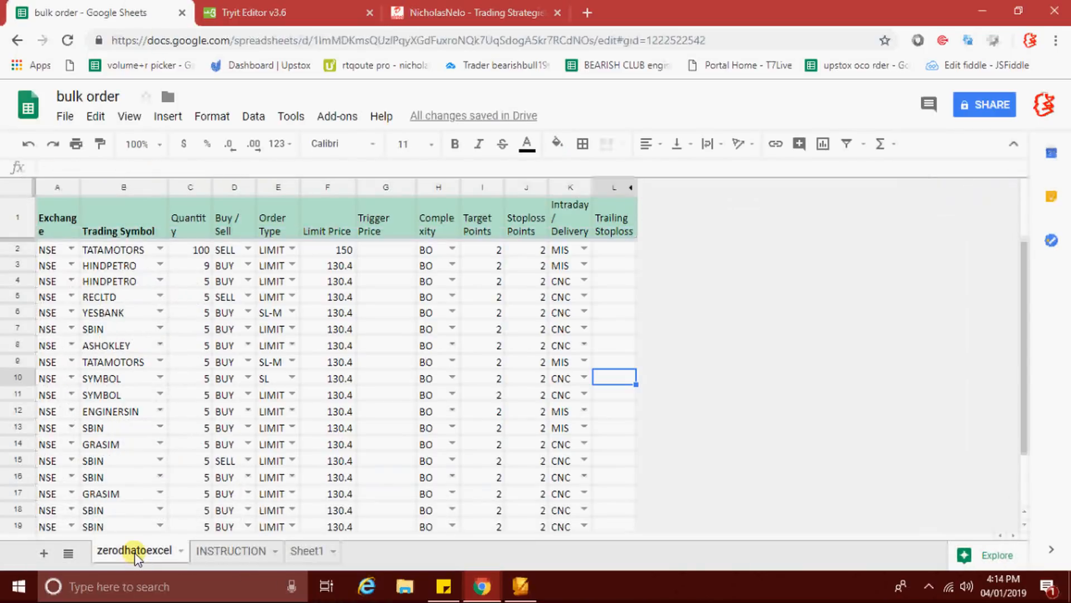